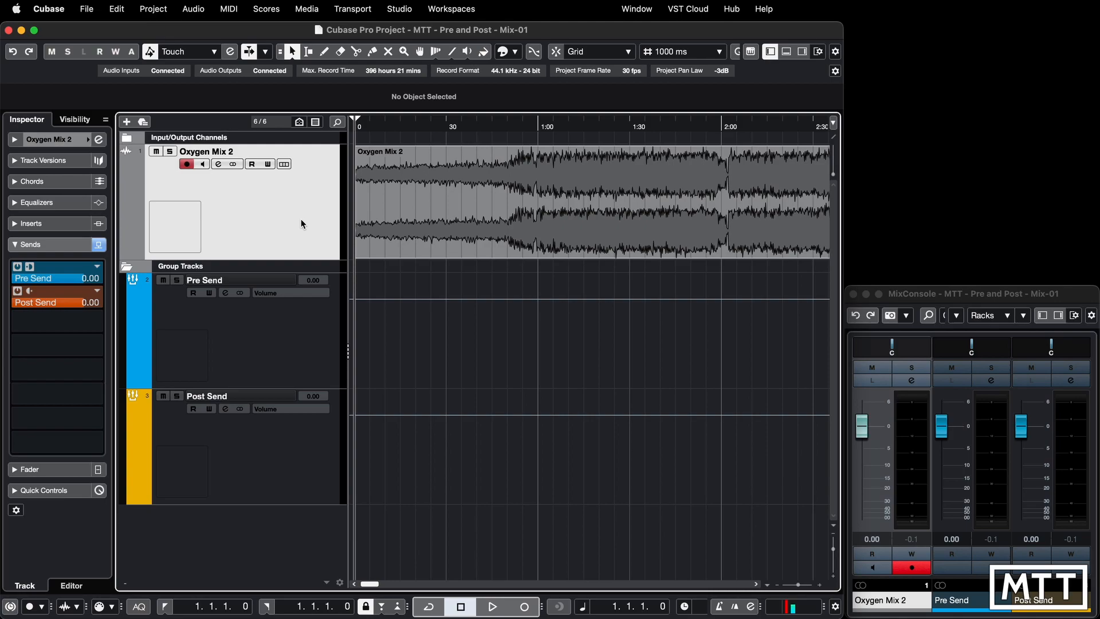
Play back the Oxygen Mix 2 track to view the levels on the source and both send channels.
key("space")
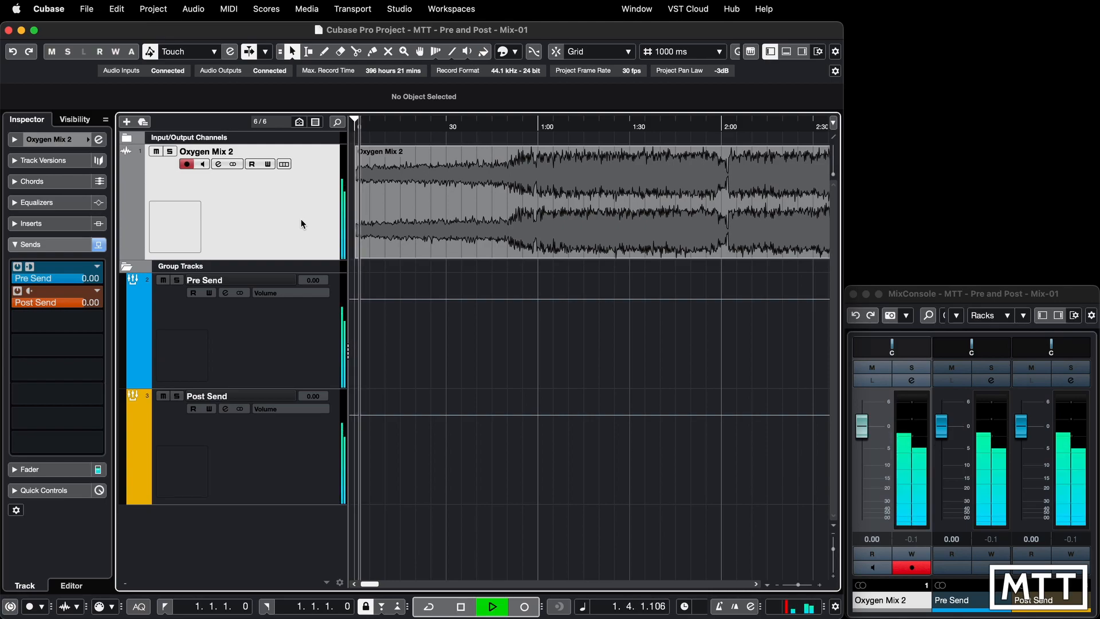
key("space")
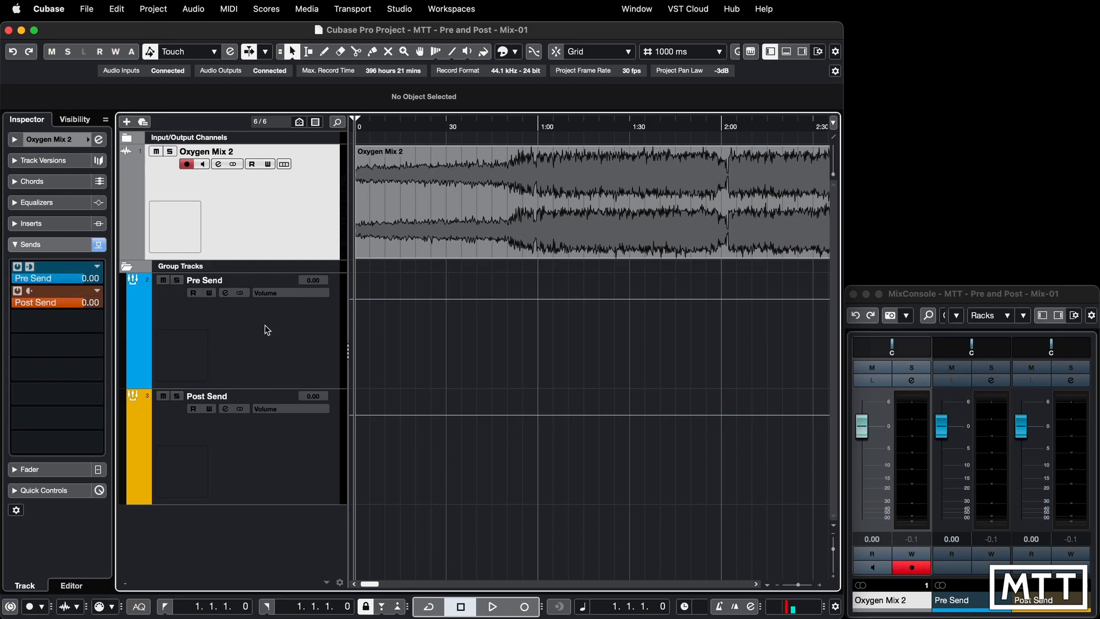
Switch the Pre Send to post-fader and back to pre-fader, and play the mix briefly to compare the channel levels.
left_click(30, 267)
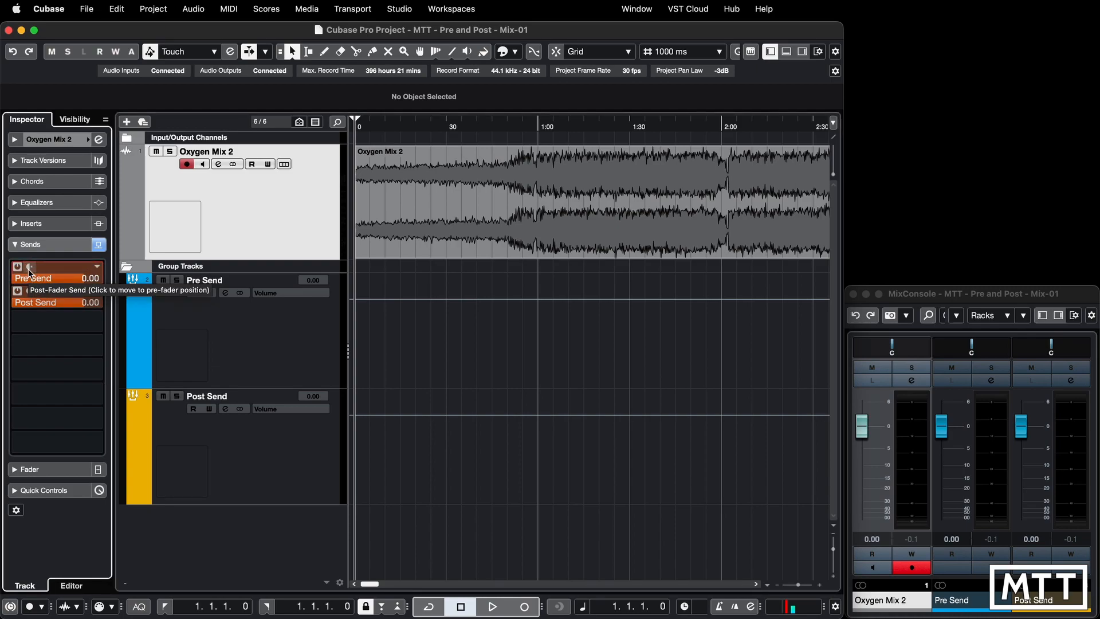
left_click(29, 268)
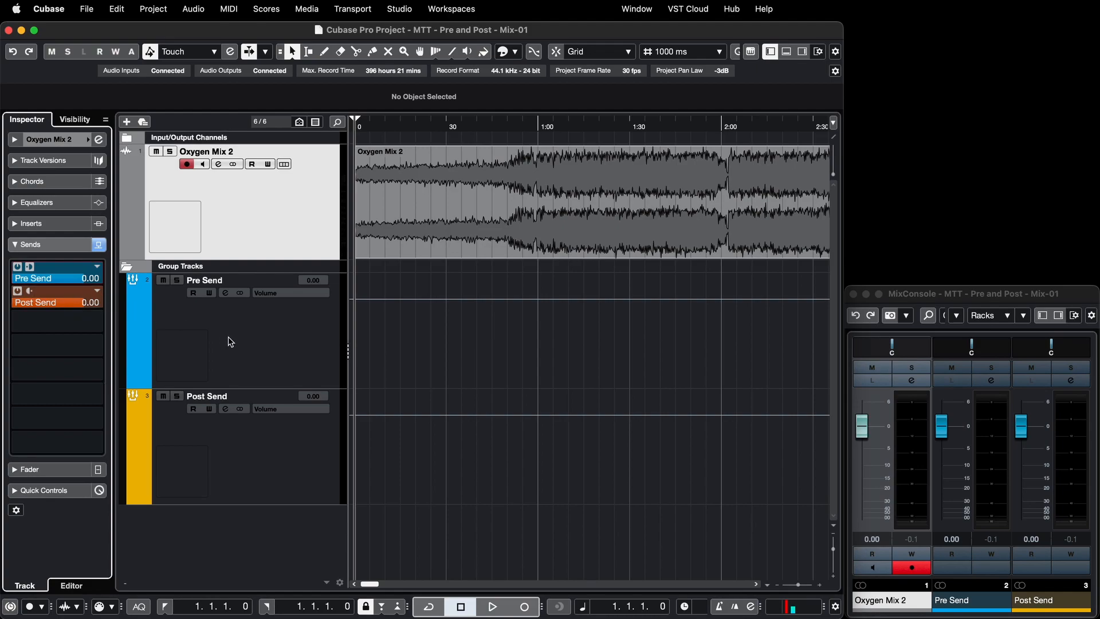
key("space")
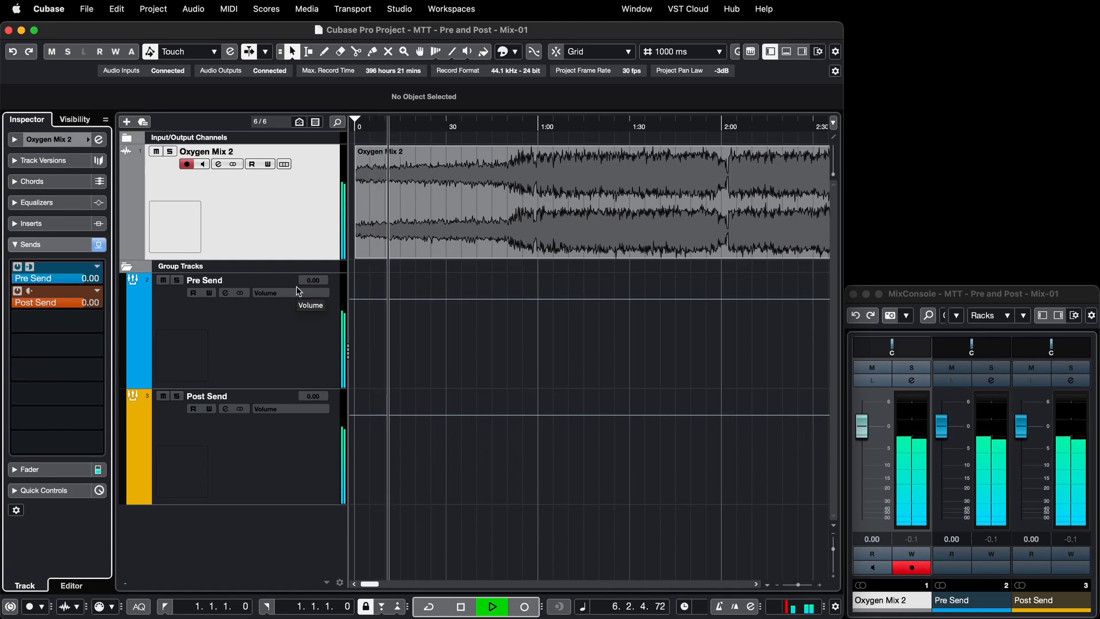
key("space")
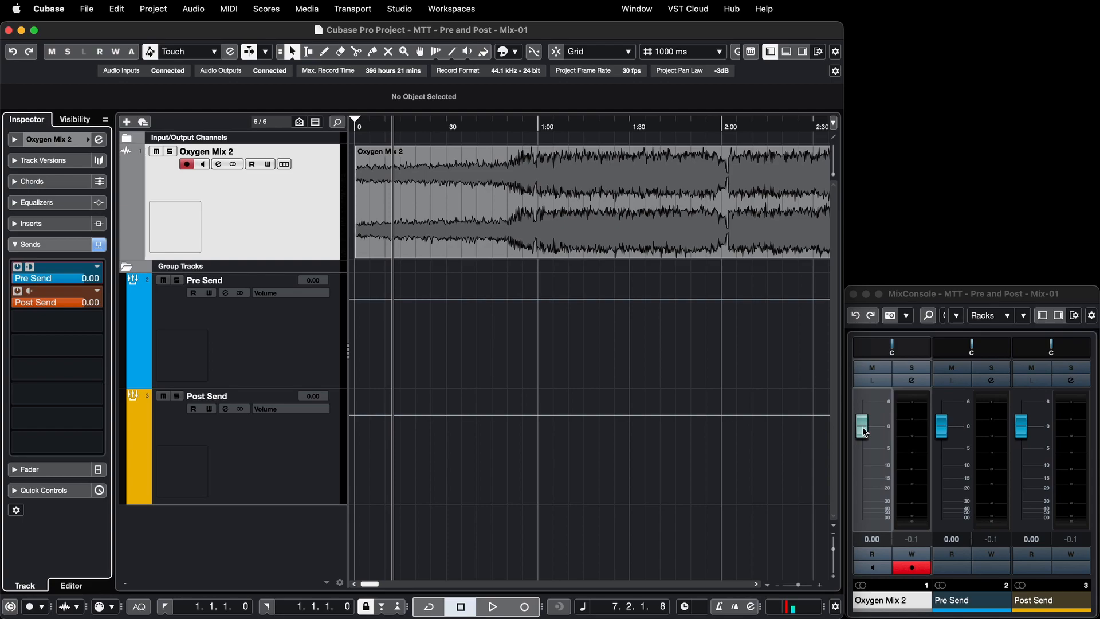
Raise the Oxygen Mix 2 fader to 6.02, lower it to about -4.76, and reset it to 0.
left_click(864, 432)
left_click_drag(865, 432, 864, 408)
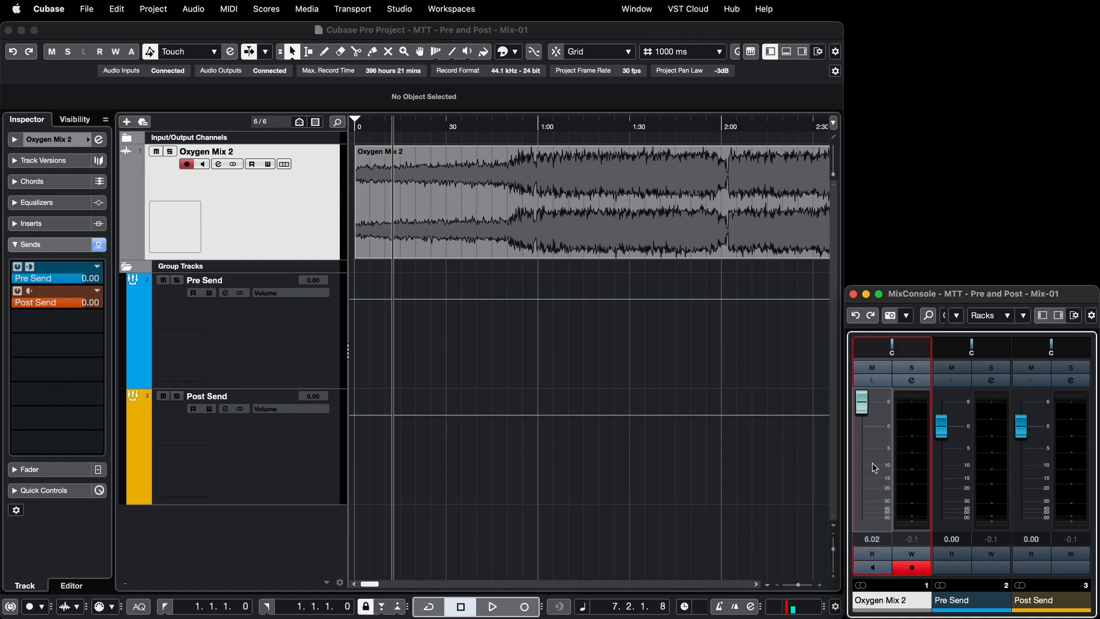
left_click_drag(862, 403, 866, 452)
left_click(872, 539)
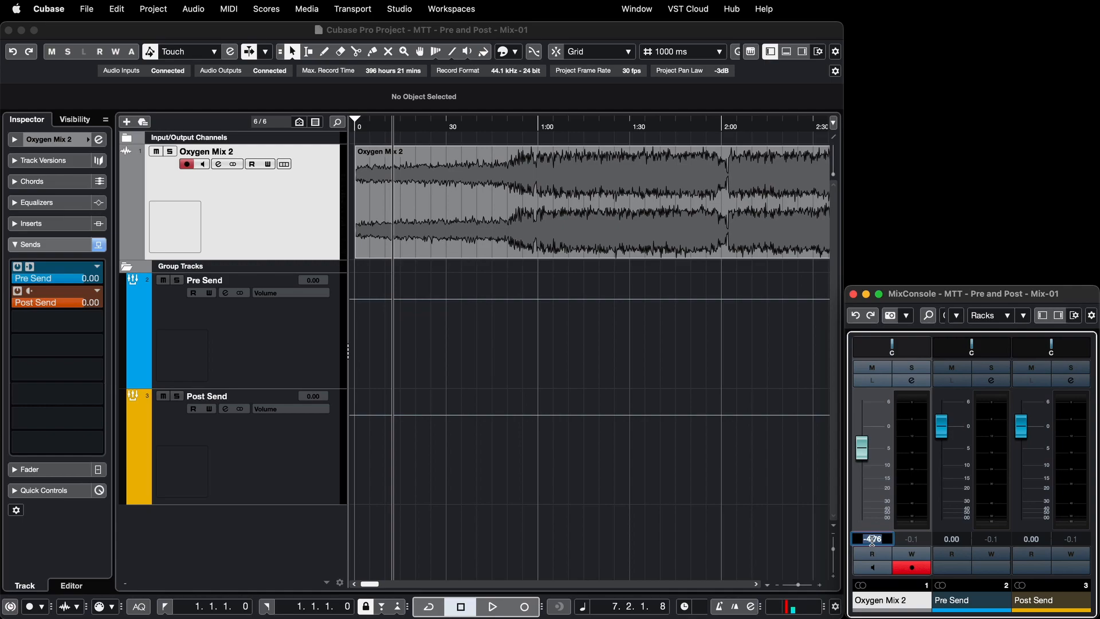
type("0")
key("Return")
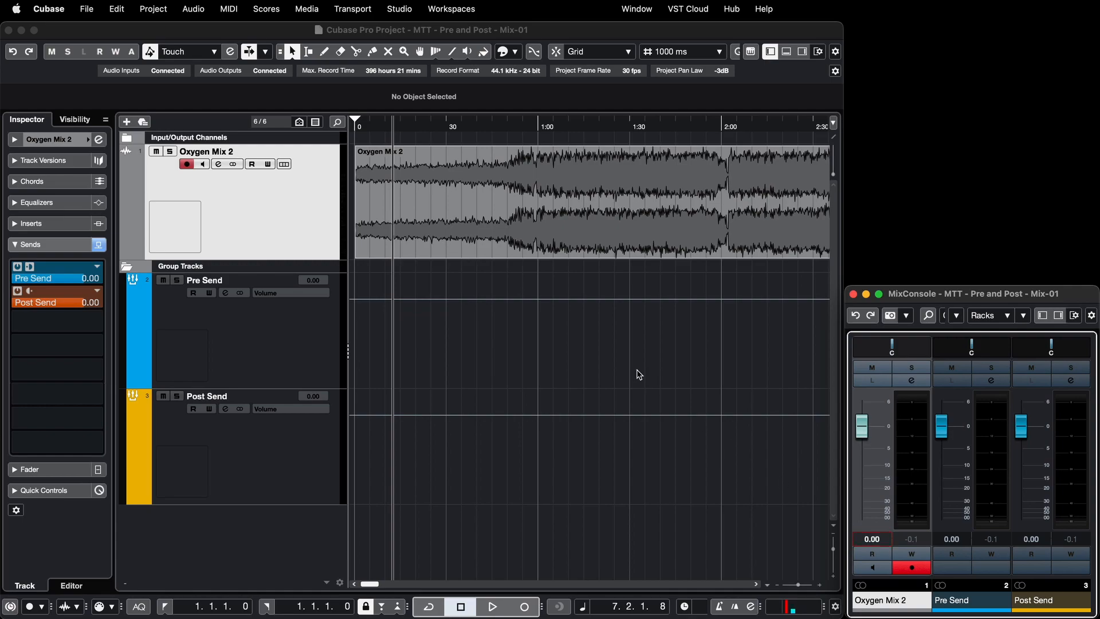
Set the Oxygen Mix 2 fader to -10 and play the mix from the project start.
key("KP_Decimal")
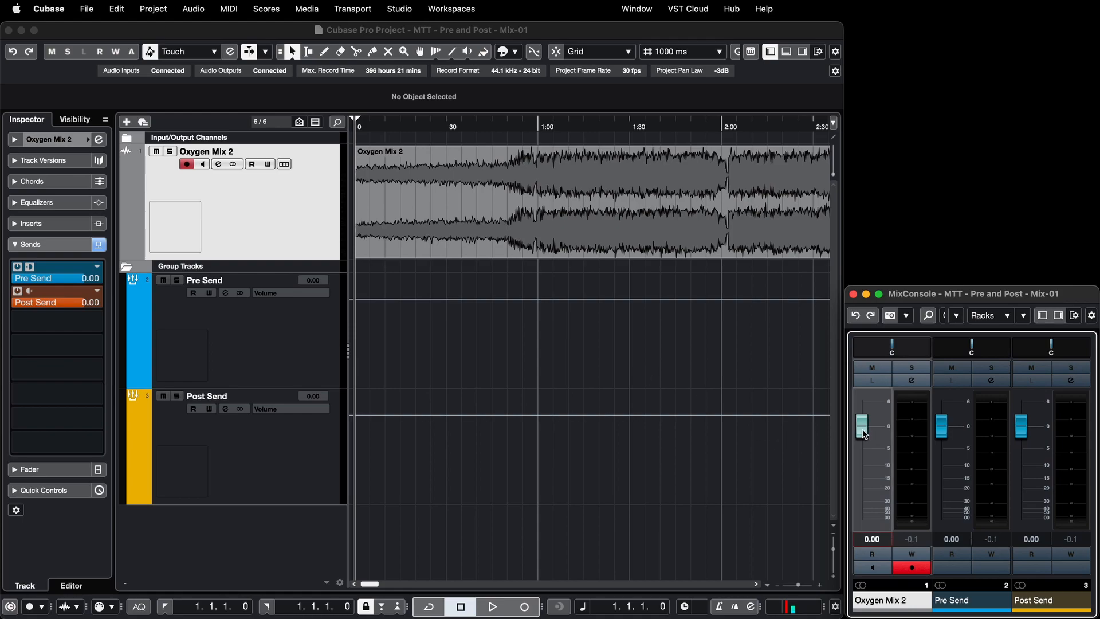
left_click(872, 539)
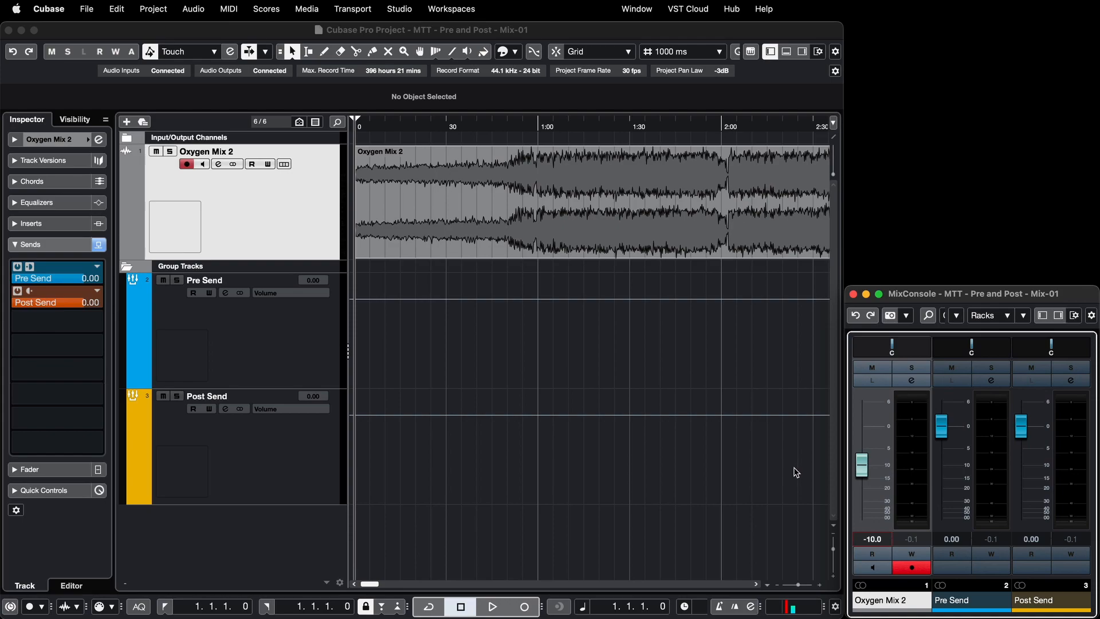
key("space")
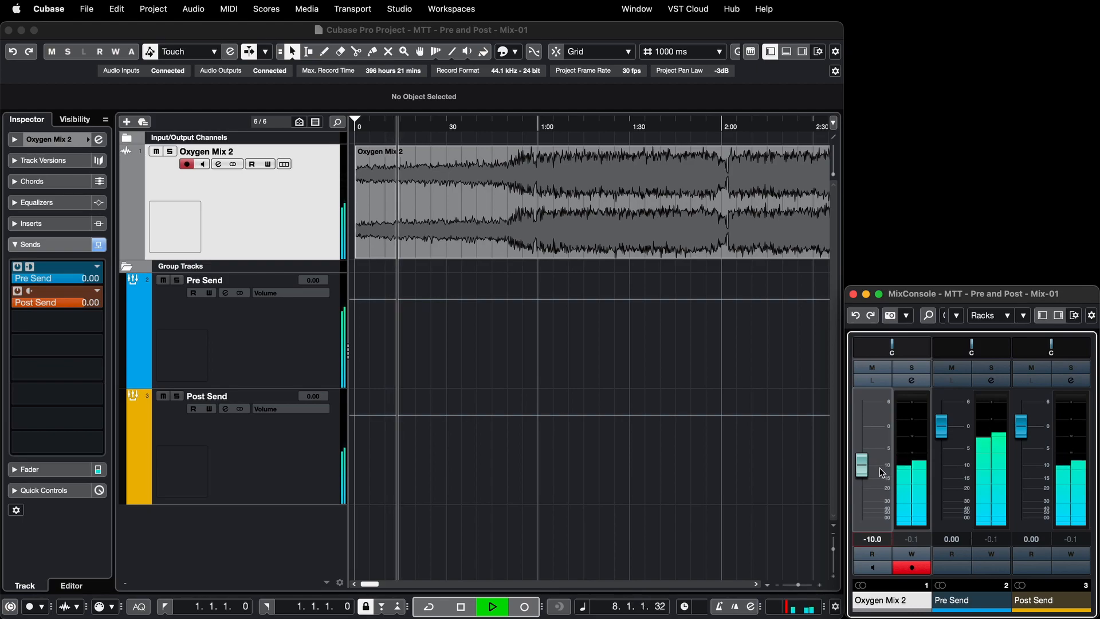
Lower the Oxygen Mix 2 fader to -20 during playback.
left_click(874, 538)
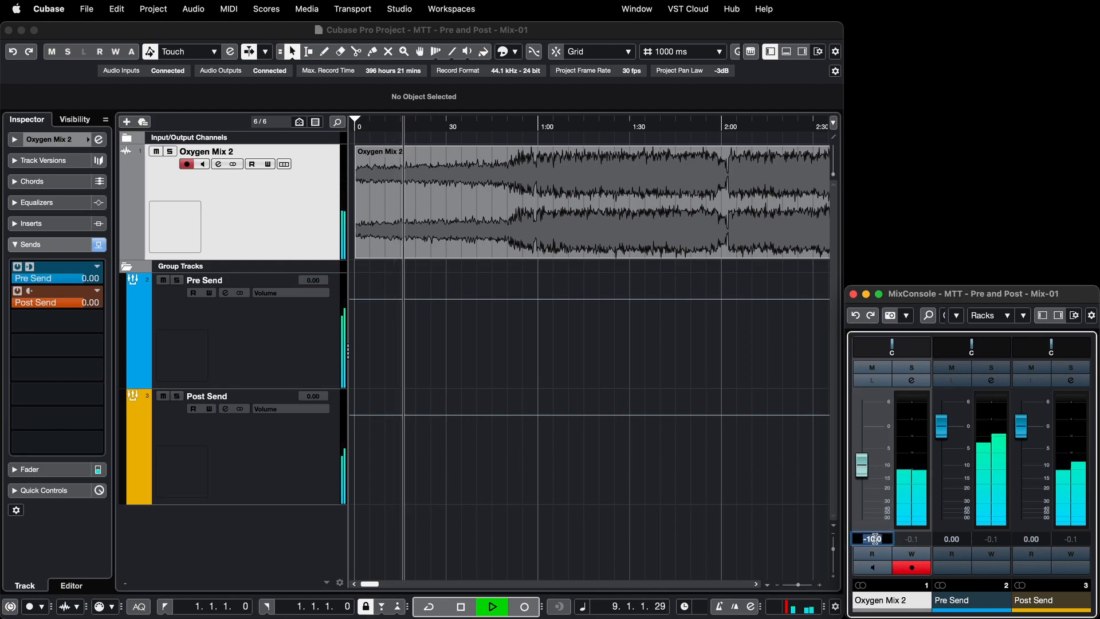
type("-20")
key("Return")
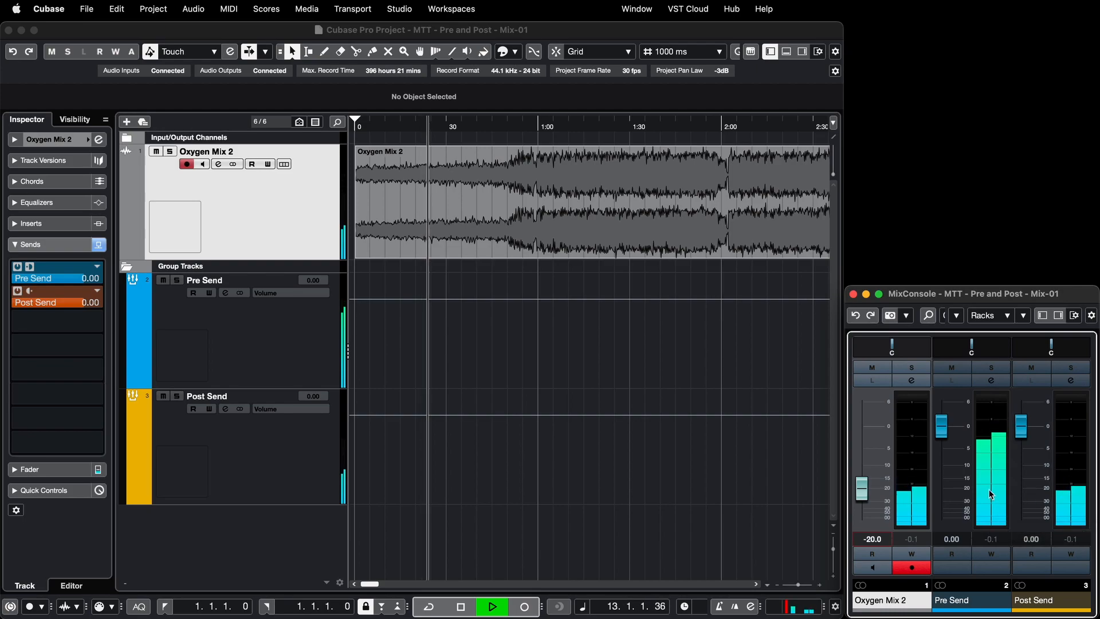
Set the Oxygen Mix 2 fader to -30, pull it fully down to minus infinity, and stop playback.
double_click(873, 539)
type("-")
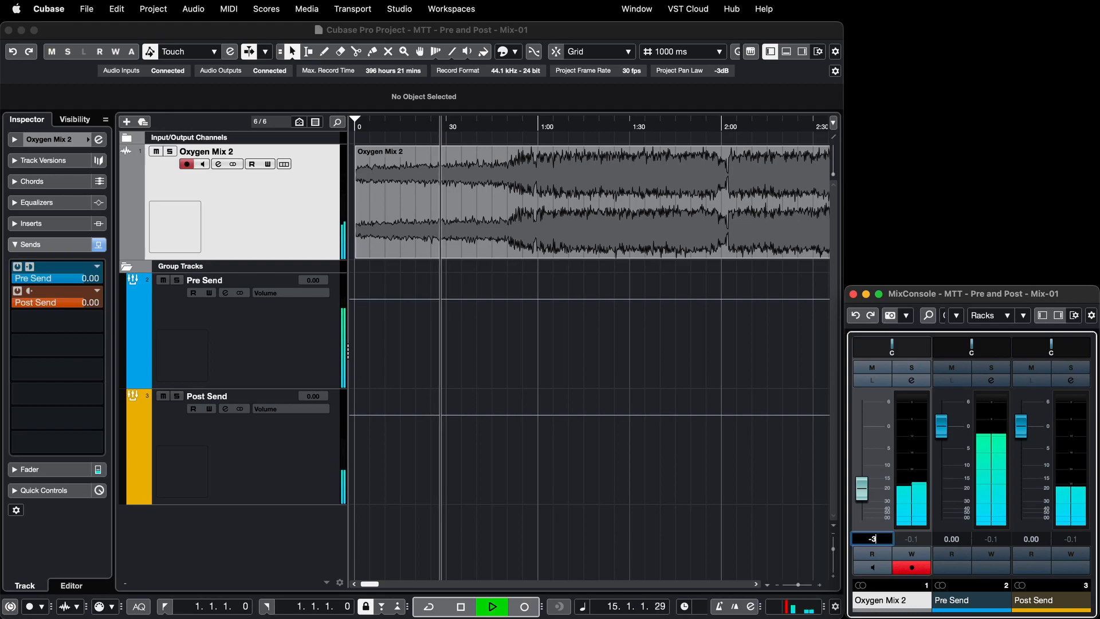
type("30")
key("Return")
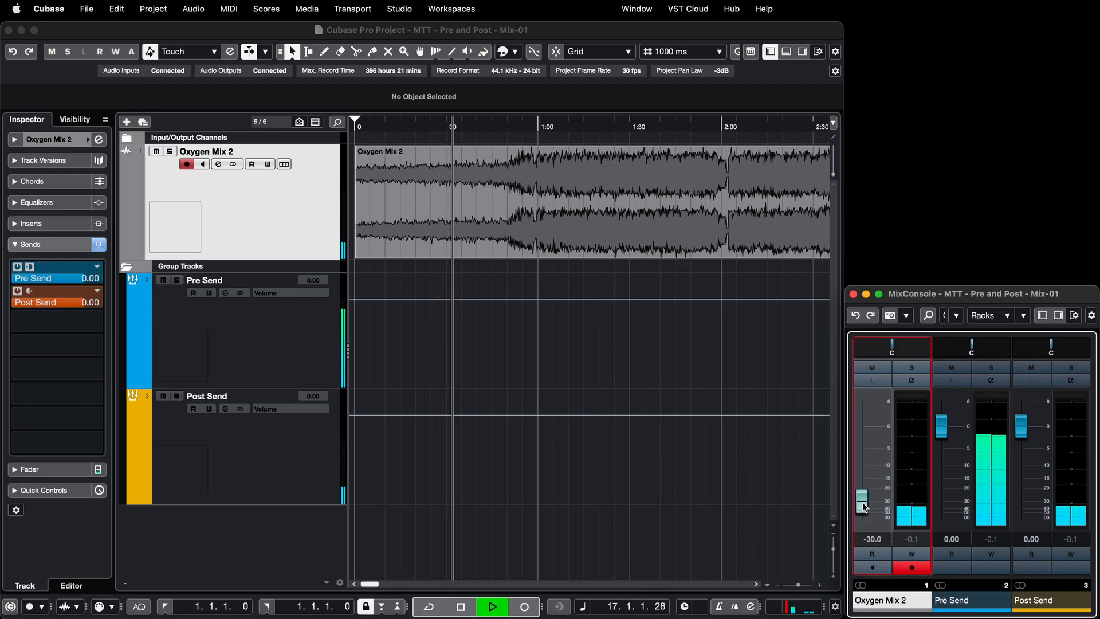
left_click_drag(865, 508, 862, 536)
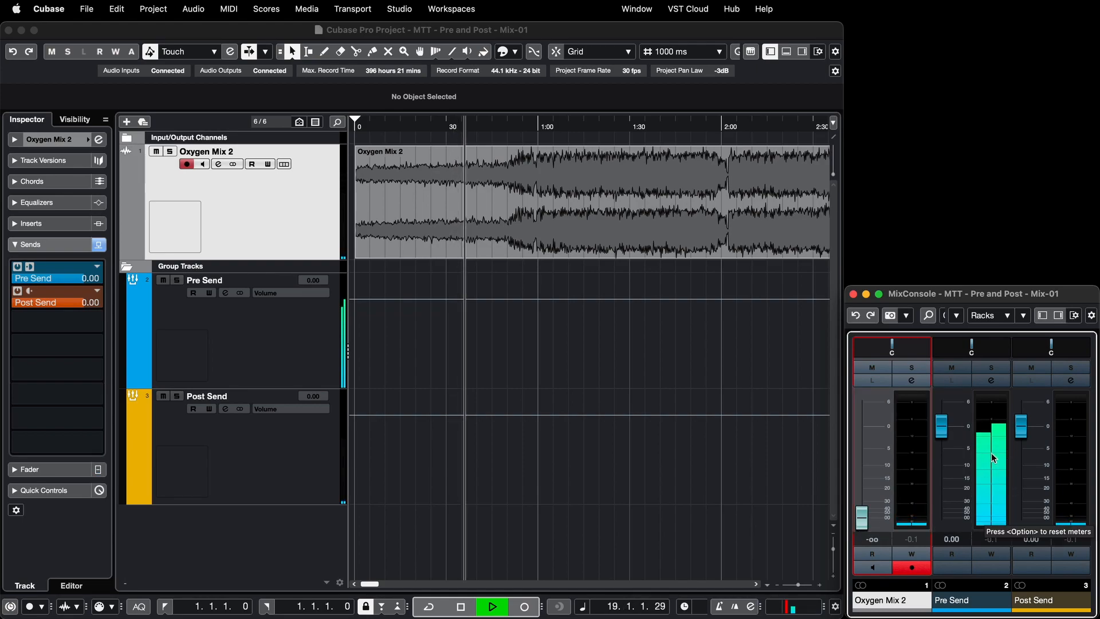
key("space")
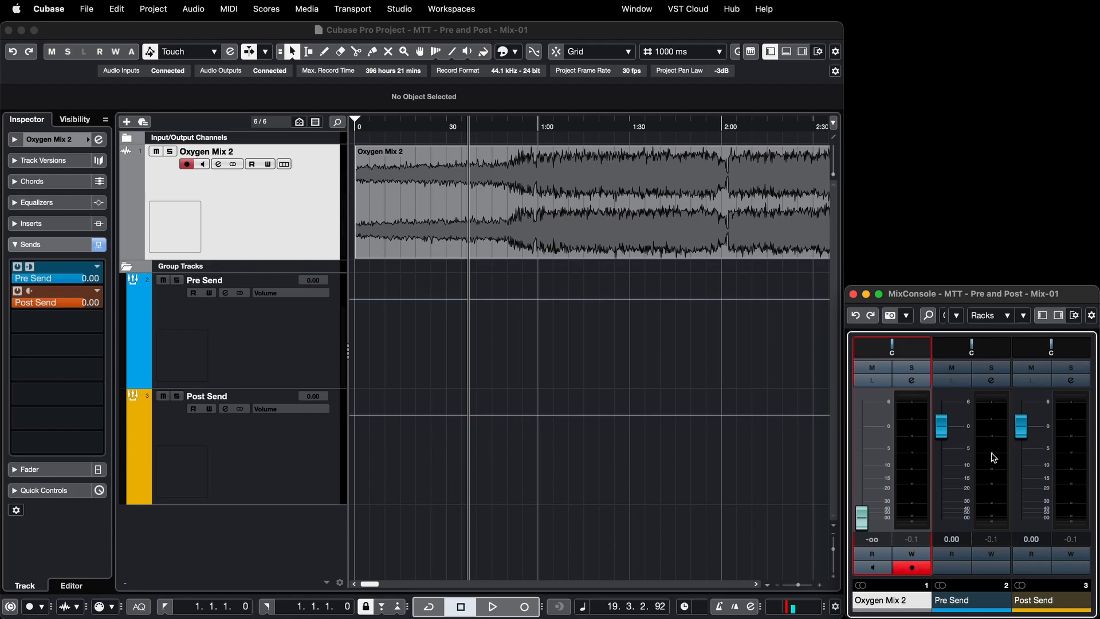
Reset the Oxygen Mix 2 fader to 0 and play the mix briefly to check the channel levels.
left_click(874, 539)
type("0")
key("Return")
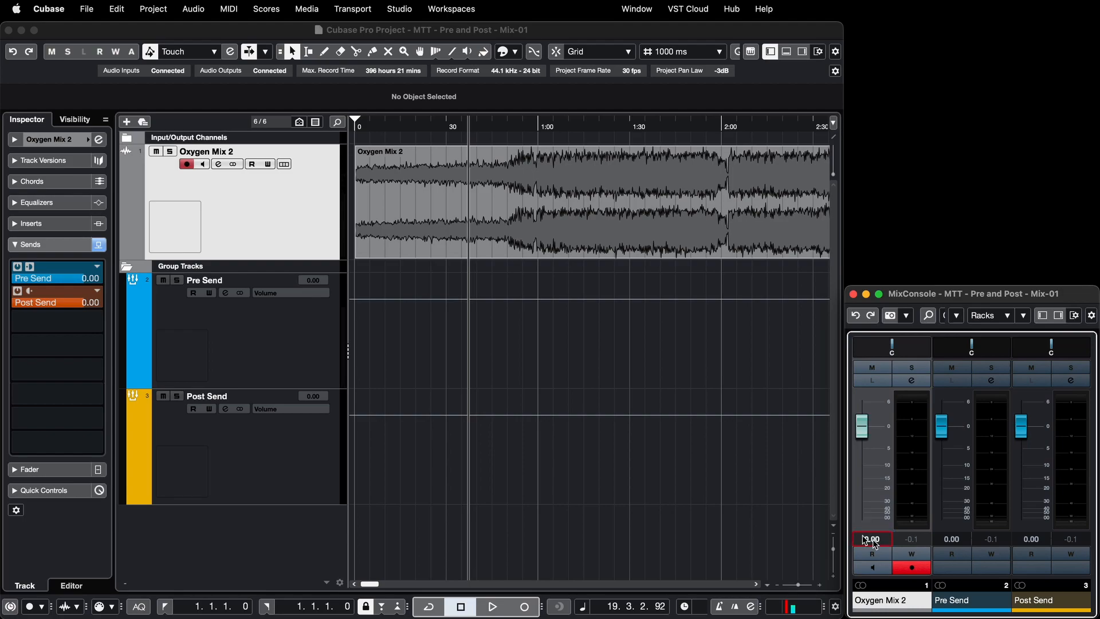
key("space")
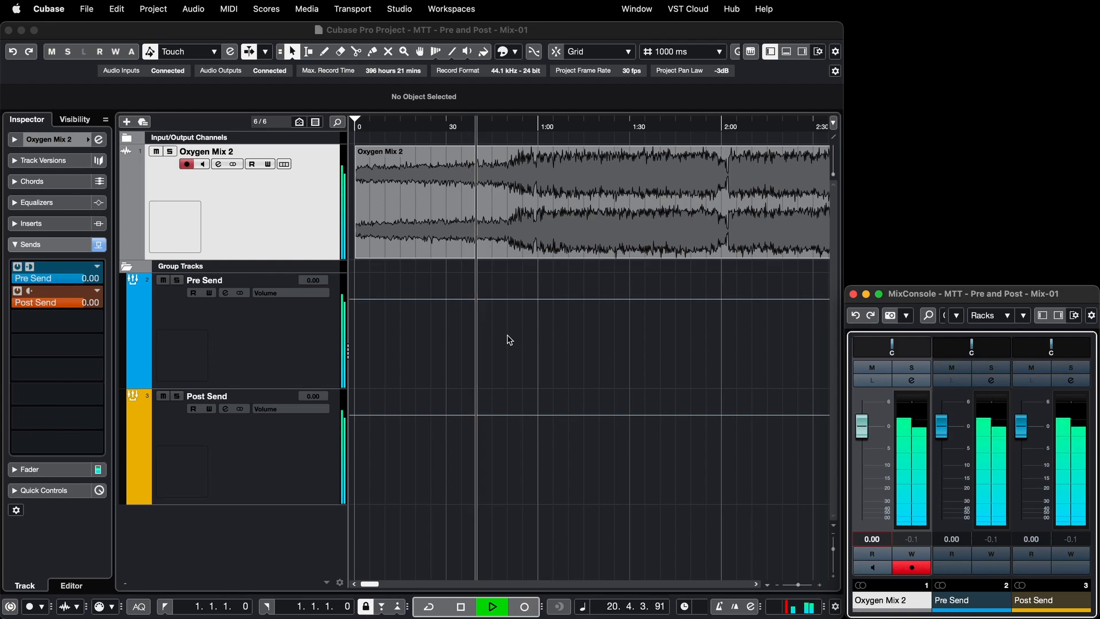
key("space")
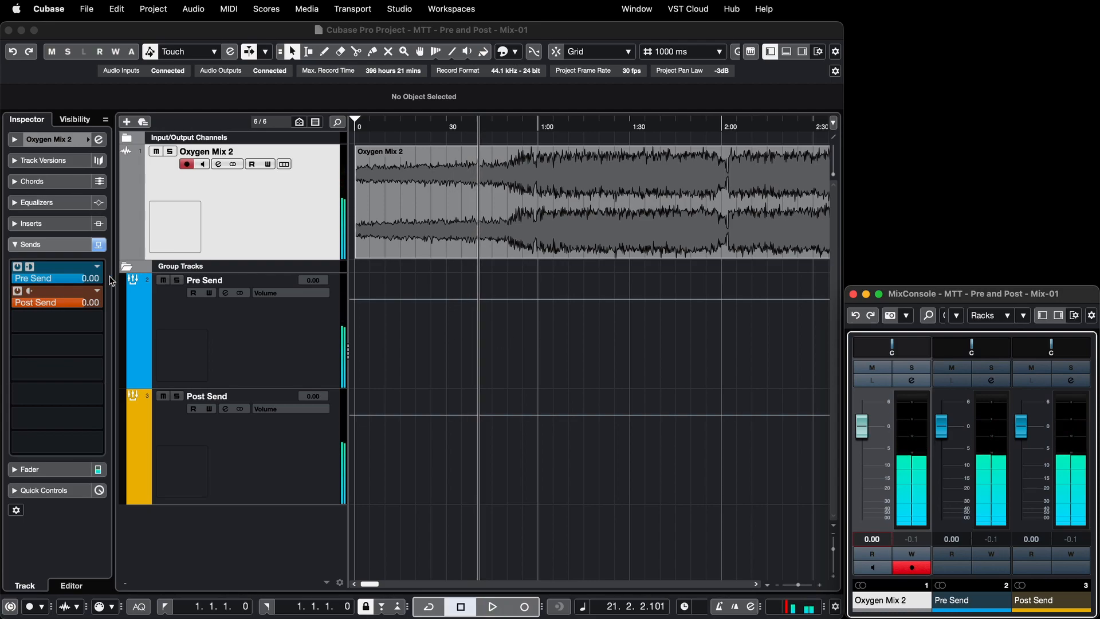
Set the Post Send level on Oxygen Mix 2 to -10 and start playback.
double_click(84, 302)
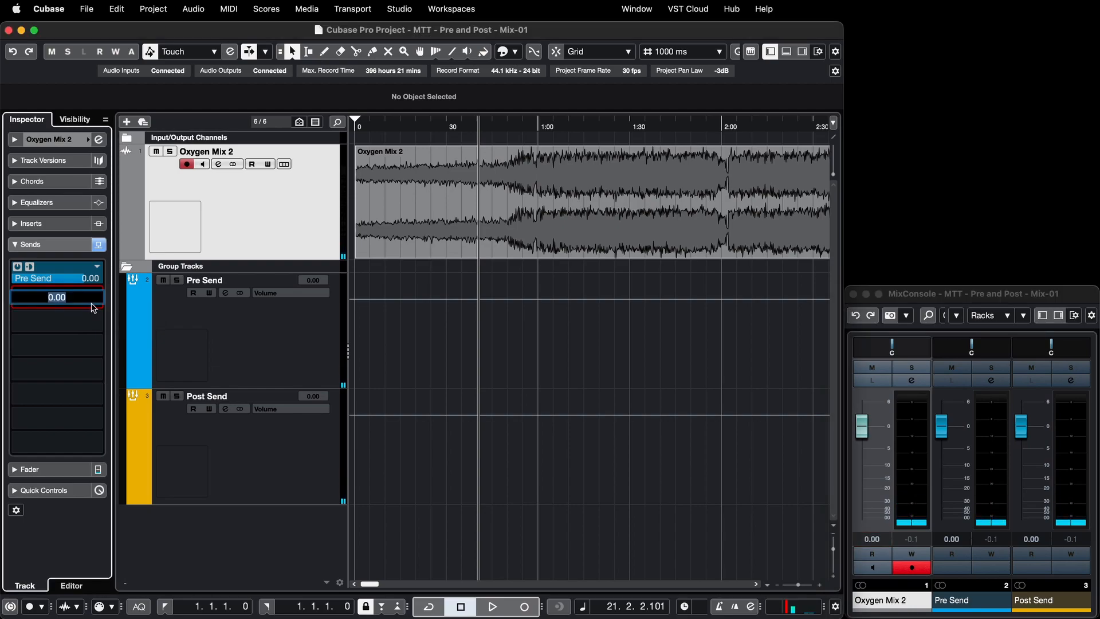
type("-10")
key("Return")
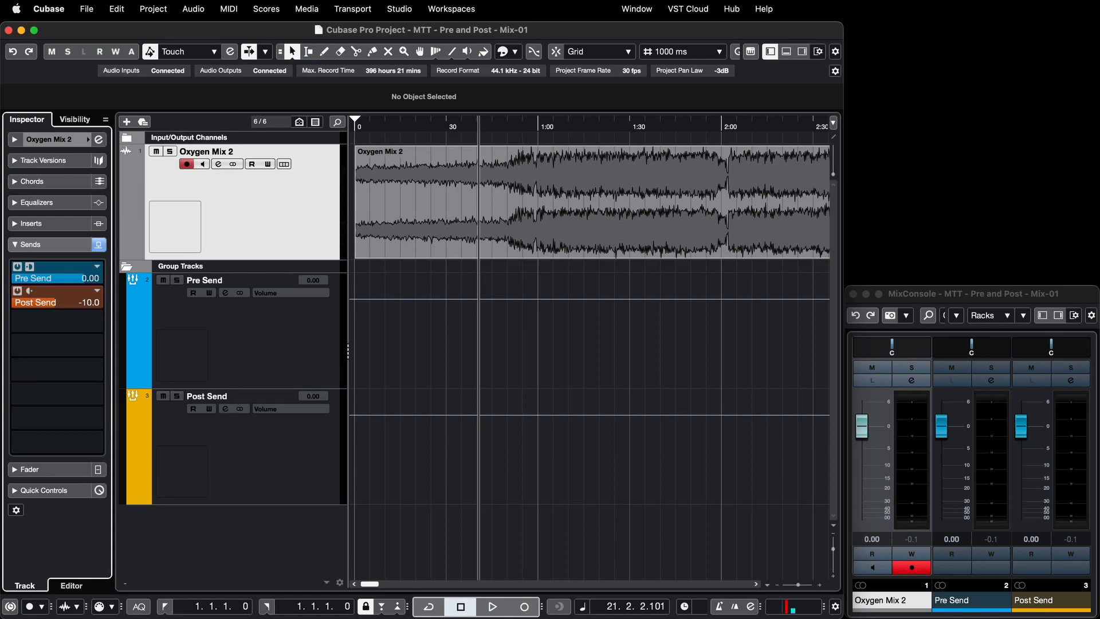
key("space")
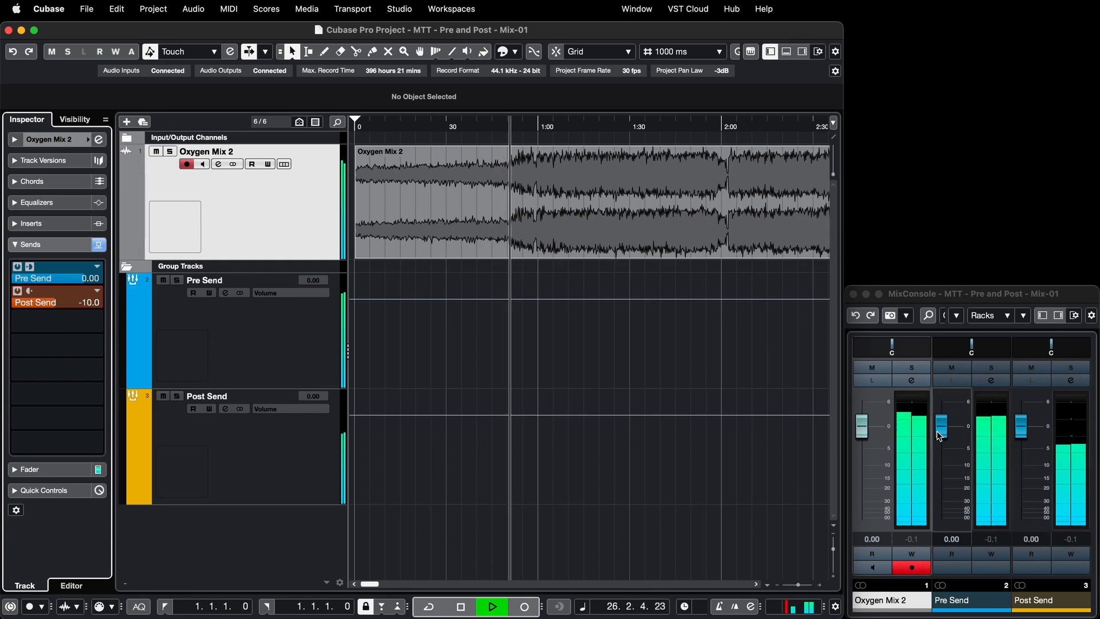
Set the Pre Send level on Oxygen Mix 2 to -10 during playback.
double_click(89, 281)
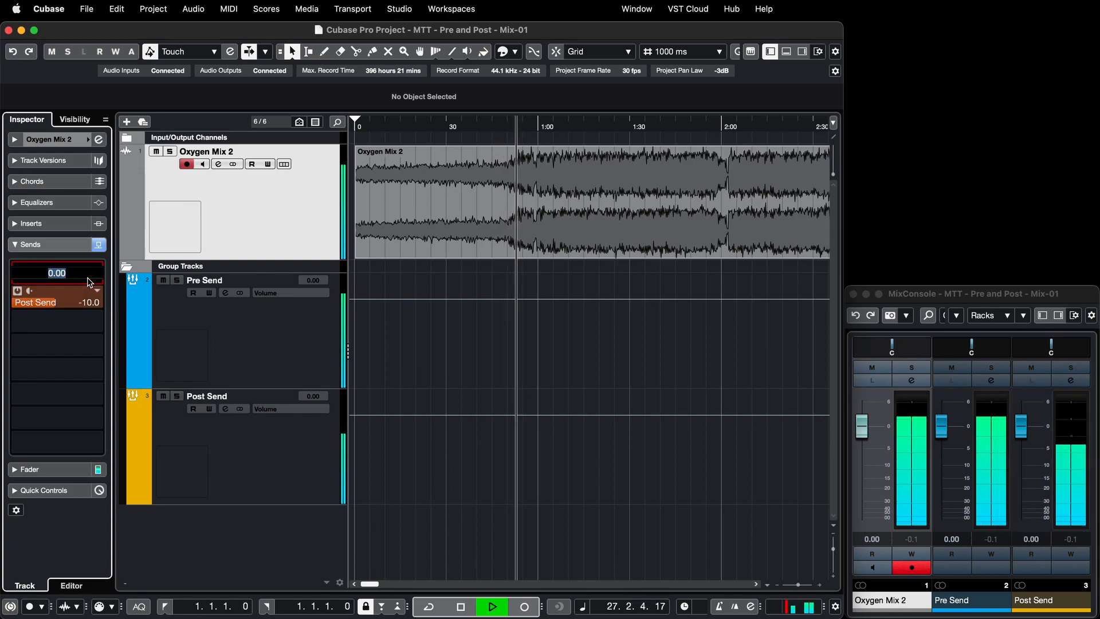
type("-10")
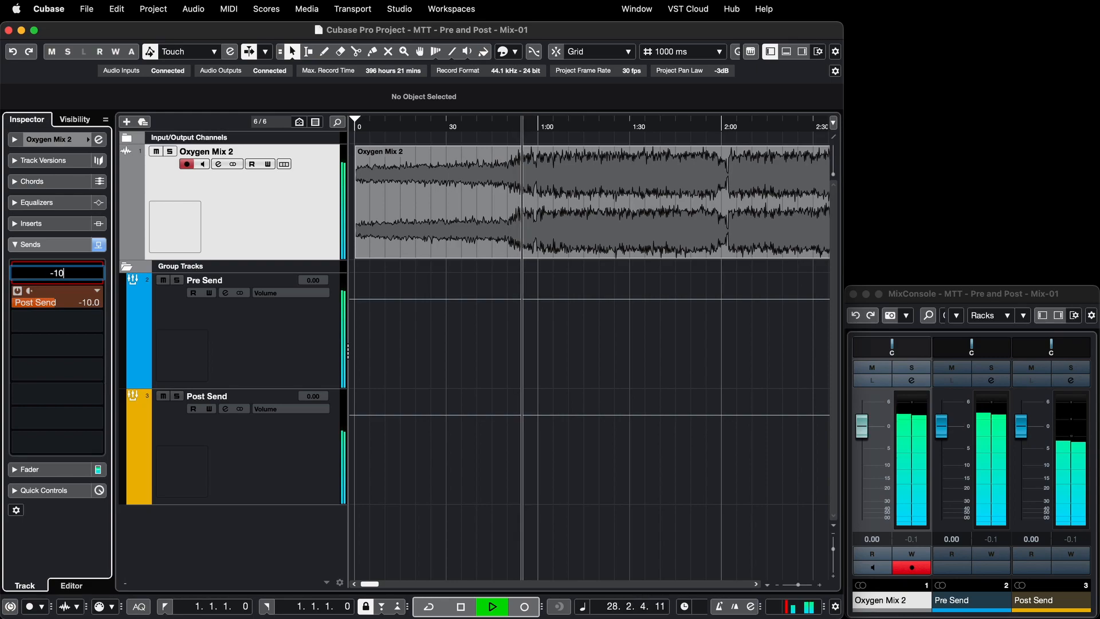
key("Return")
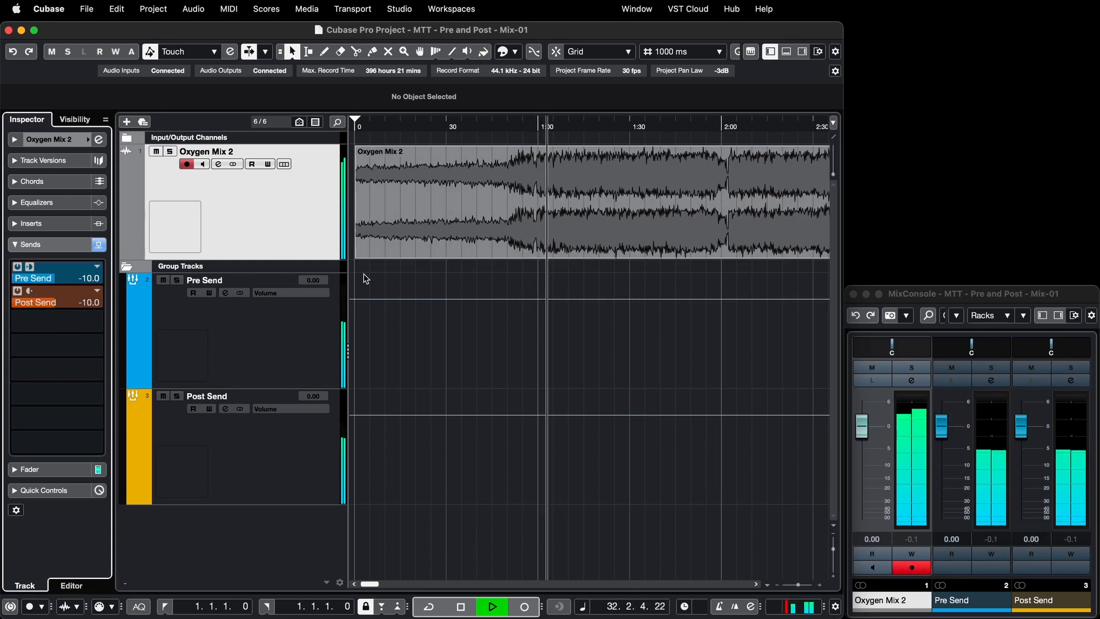
Lower the Oxygen Mix 2 channel fader to -10 and then to -20 while the mix plays.
left_click(872, 539)
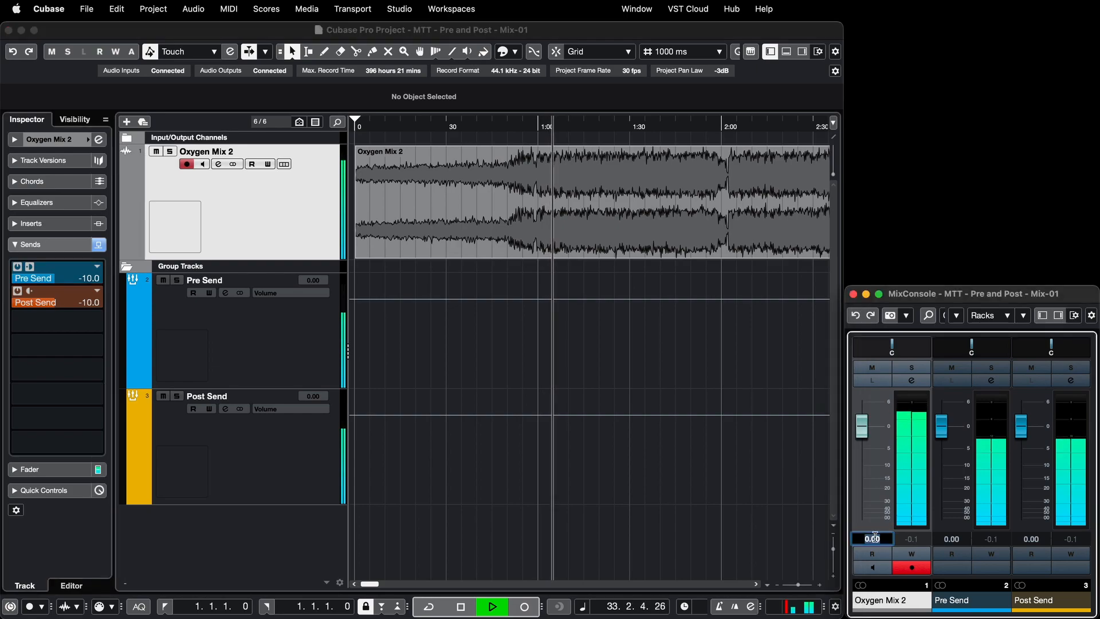
type("-10")
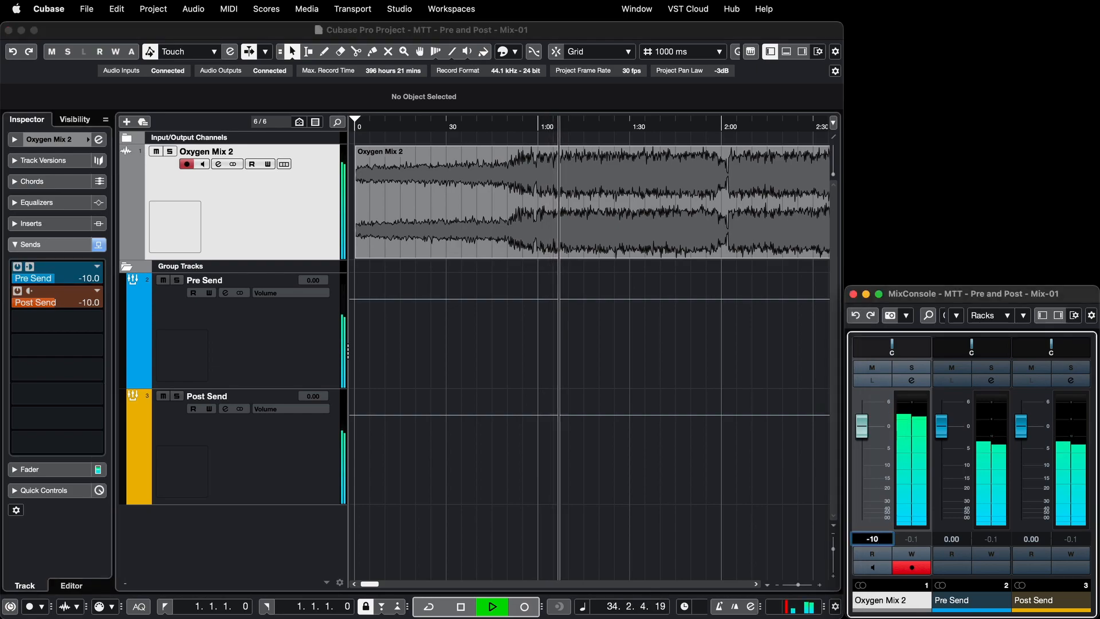
key("Return")
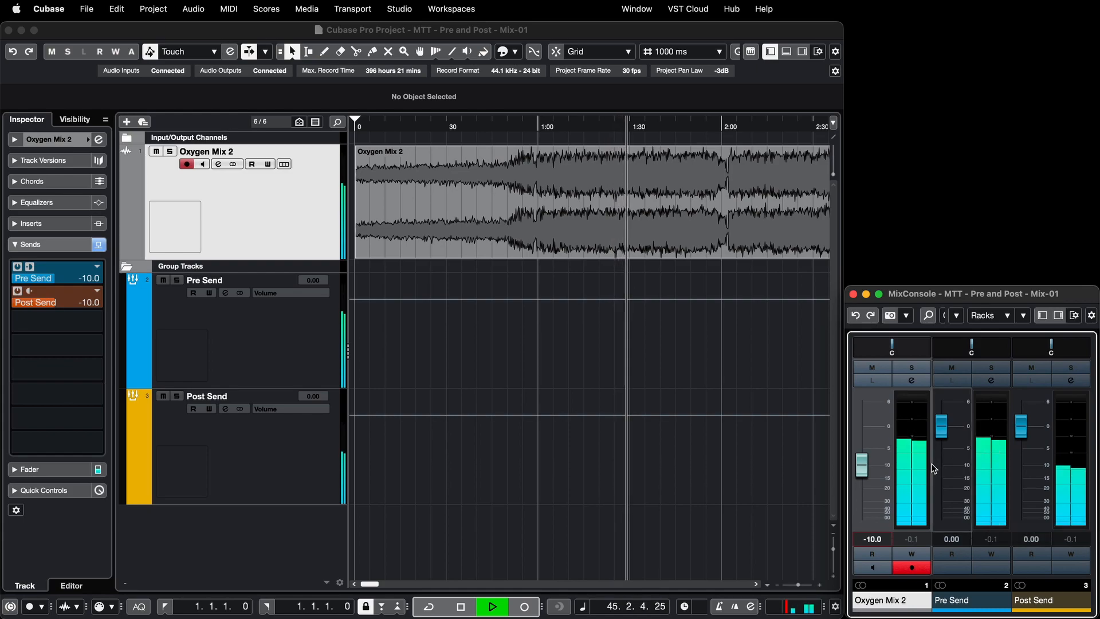
left_click(872, 540)
type("-20")
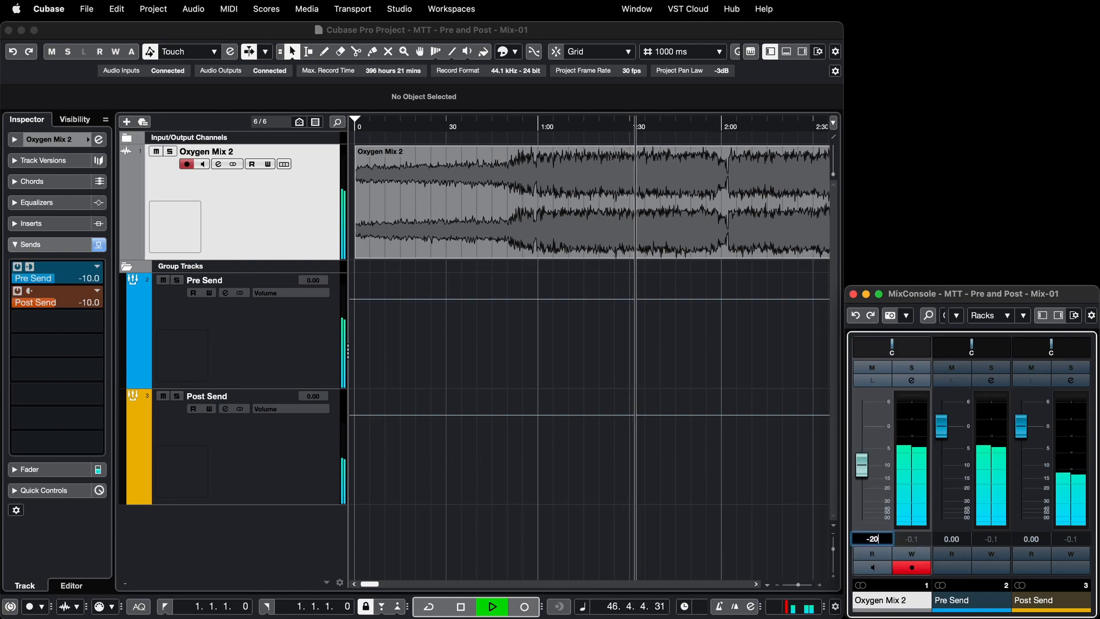
key("Return")
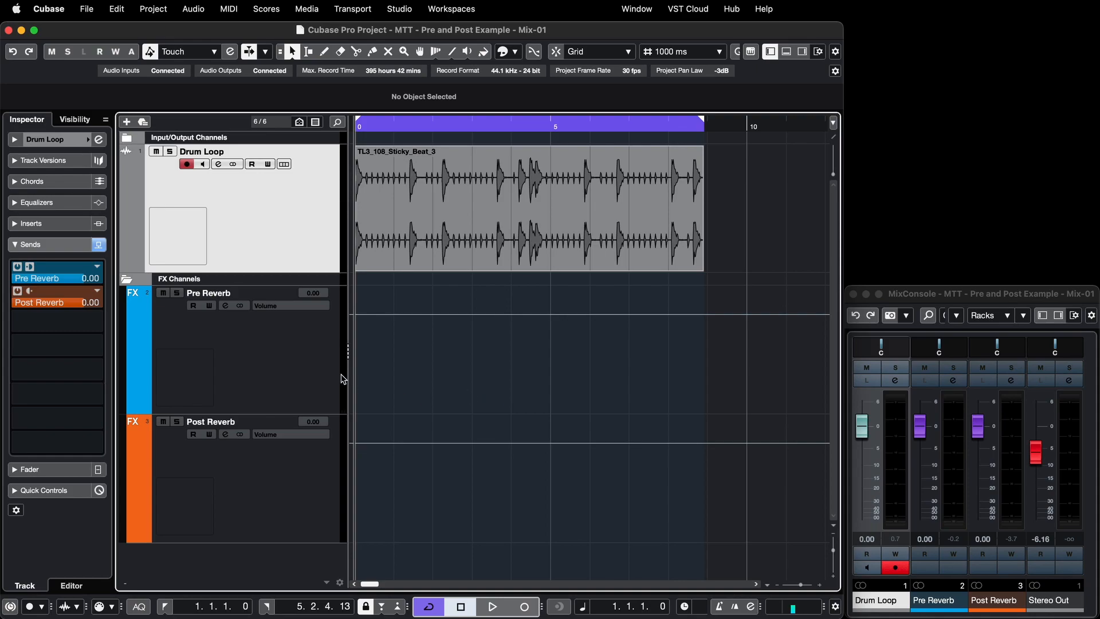
Open the RoomWorks insert on the Pre Reverb channel to examine its reverb and mix settings, and close it.
left_click(267, 376)
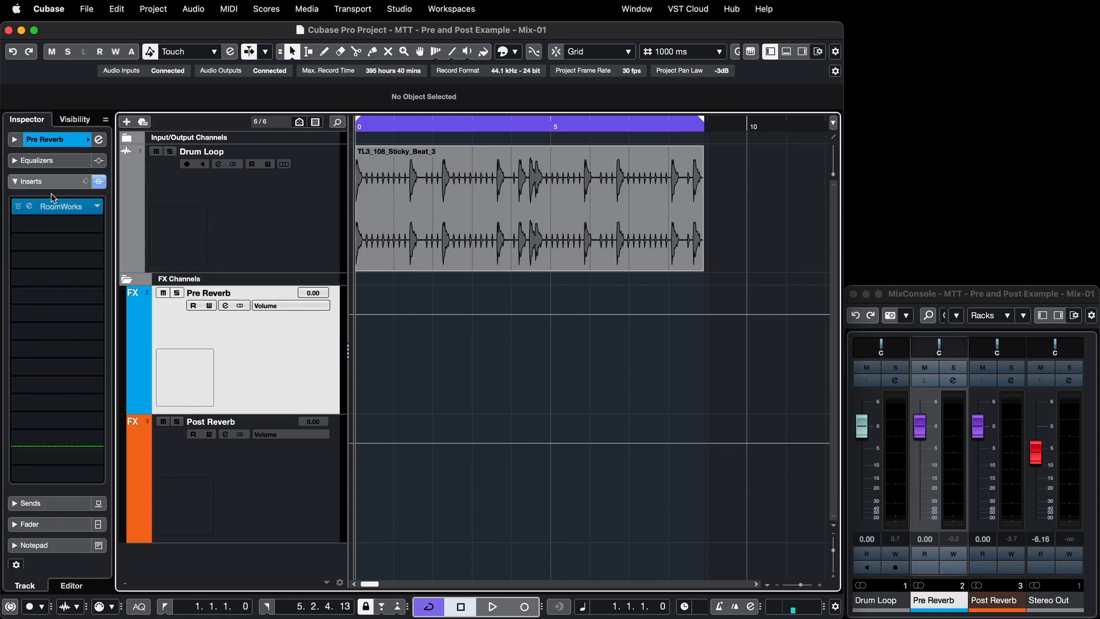
left_click(29, 208)
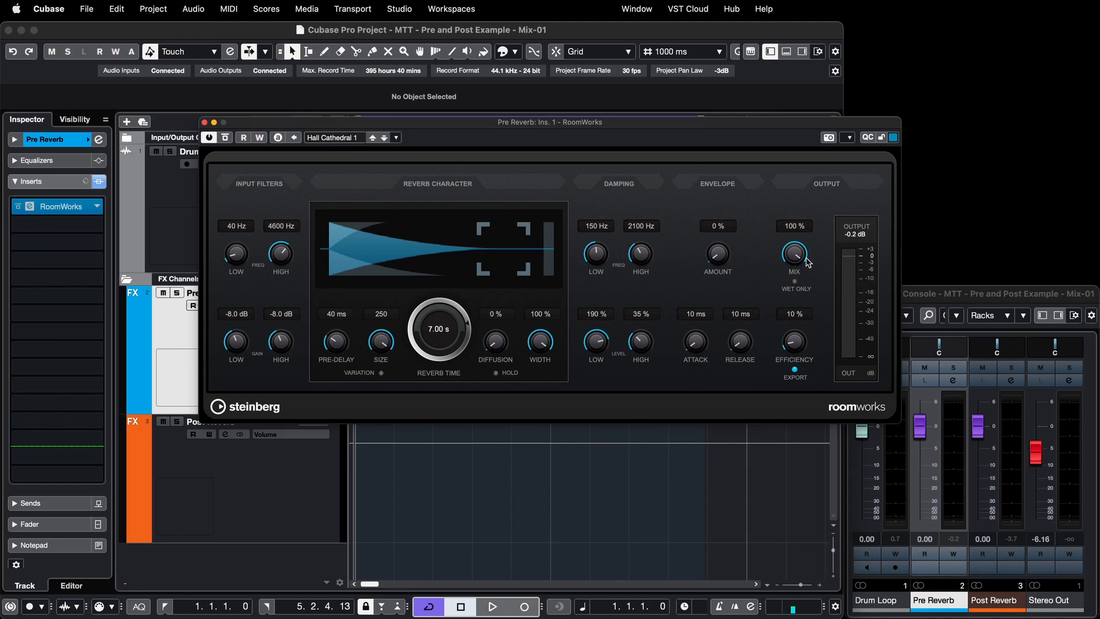
left_click(204, 123)
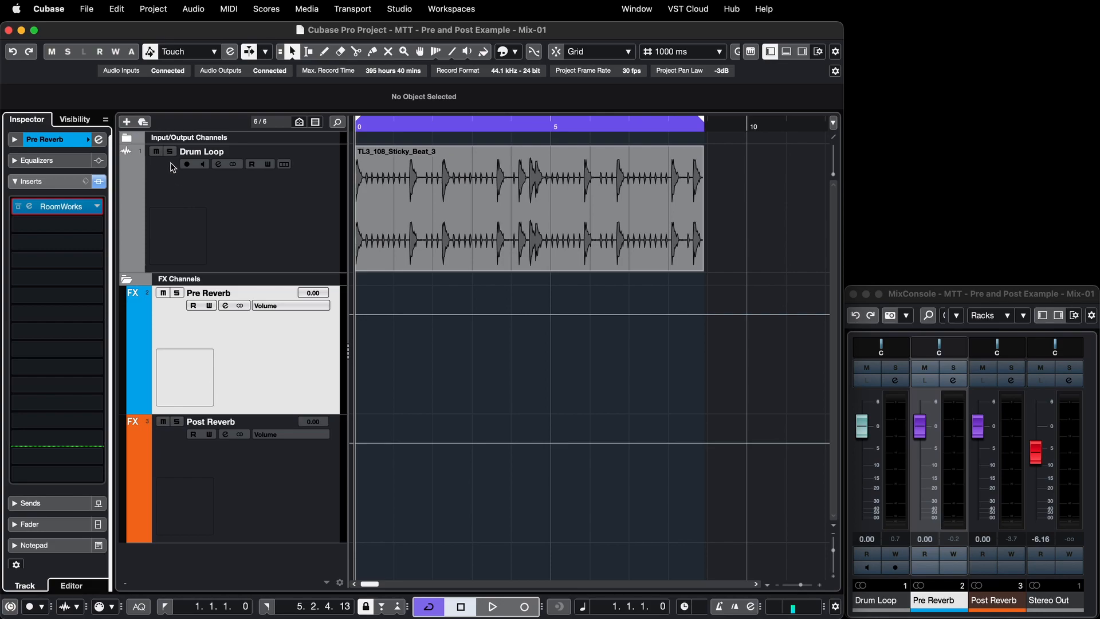
Mute the Pre Reverb and Post Reverb channels and play the dry drum loop briefly before stopping.
left_click(164, 293)
left_click(163, 421)
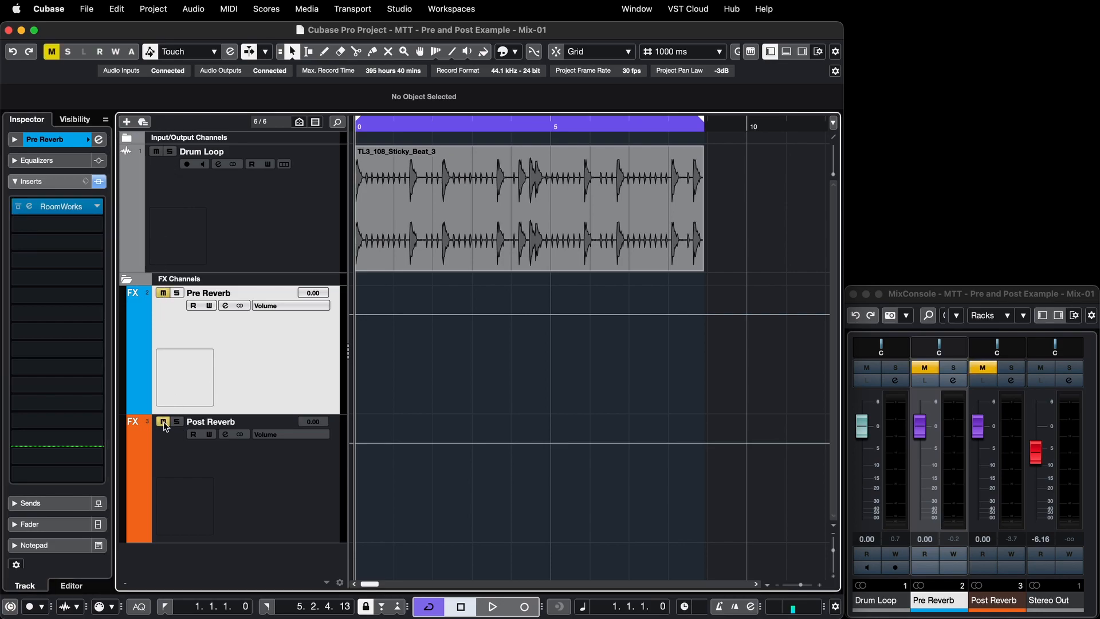
key("space")
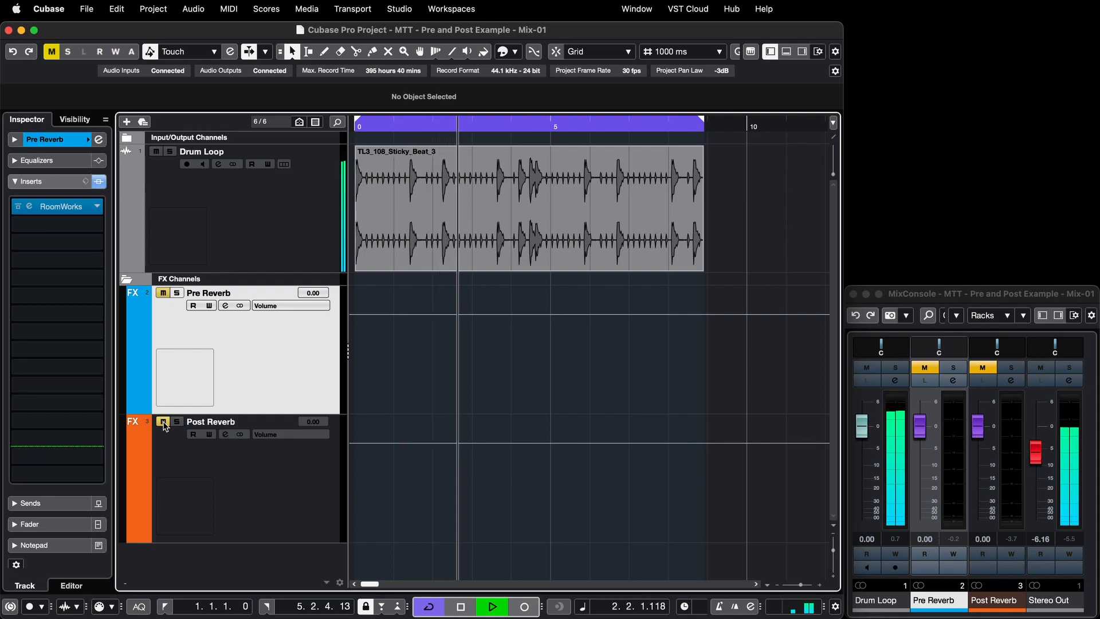
key("space")
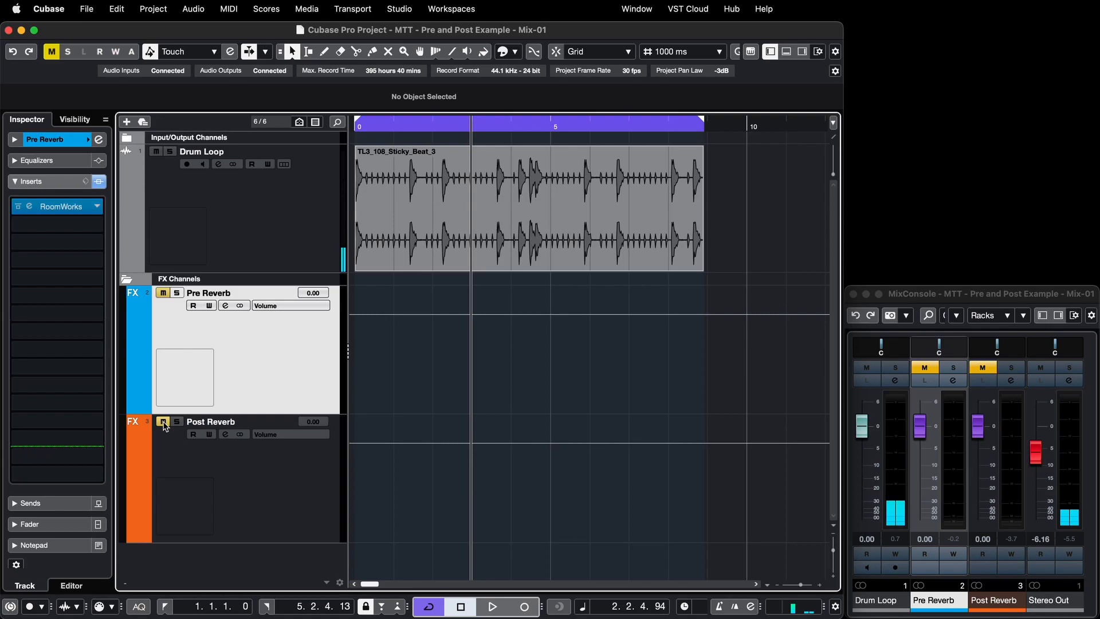
Unmute the Post Reverb channel and play the drum loop from the project start.
left_click(163, 422)
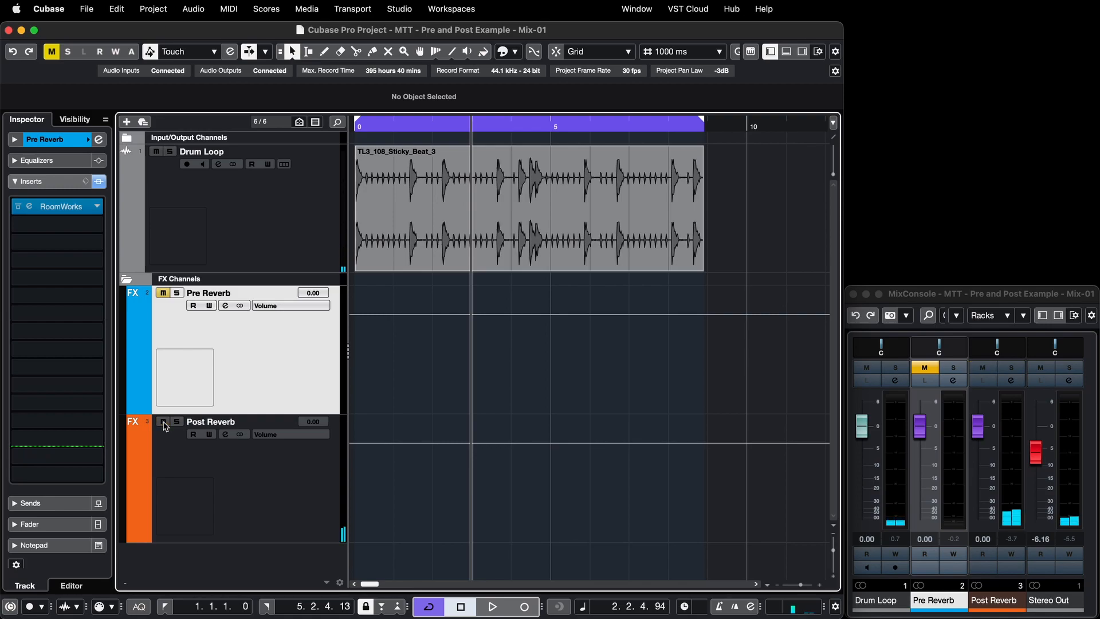
key("comma")
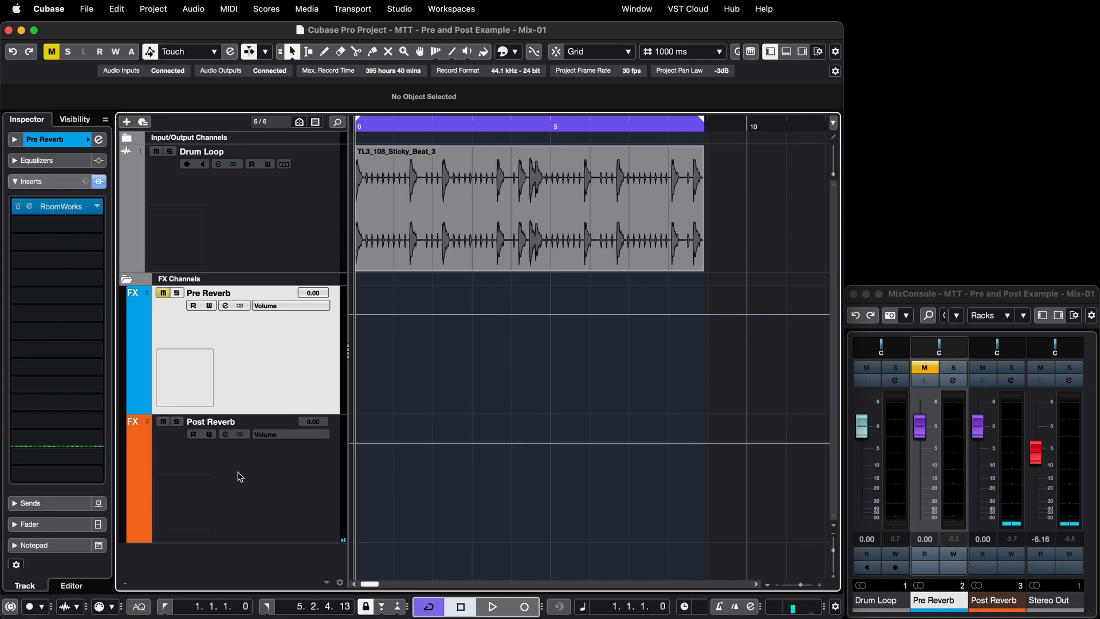
key("space")
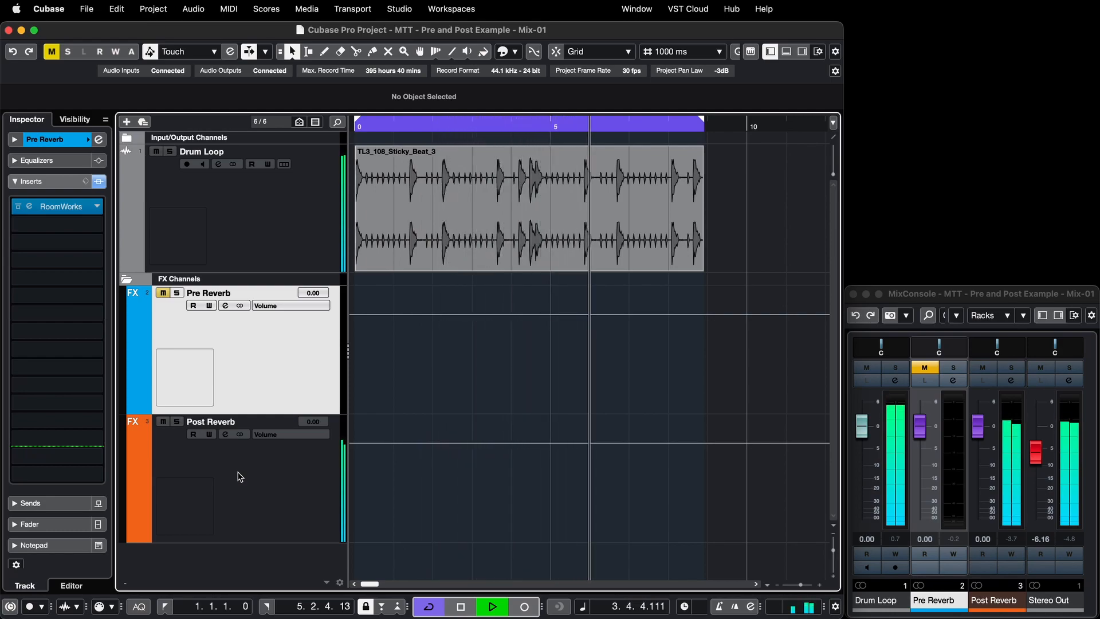
Lower the Drum Loop channel fader to about -24 and then -31.5 during playback, and raise it back to about 0.5.
left_click(862, 431)
left_click_drag(862, 431, 865, 502)
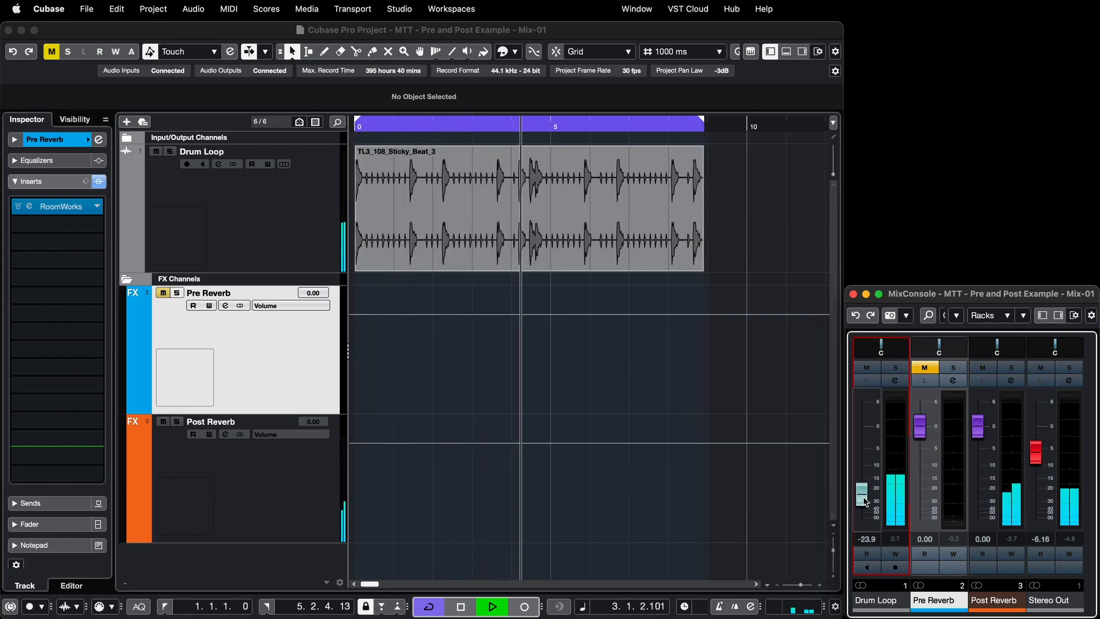
left_click_drag(862, 496, 863, 507)
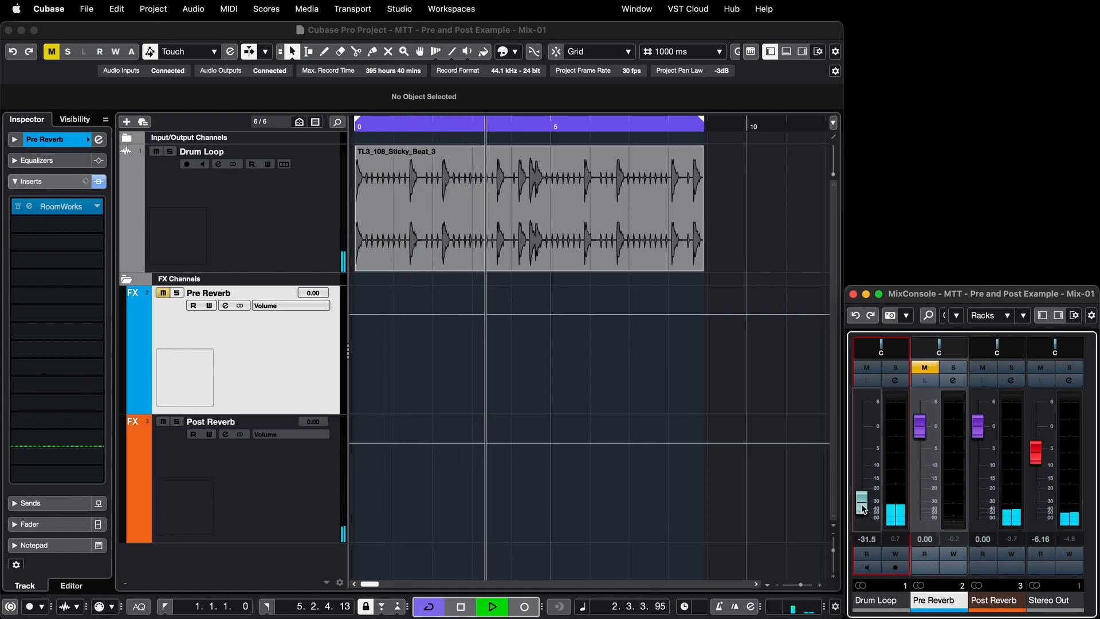
left_click_drag(863, 507, 869, 431)
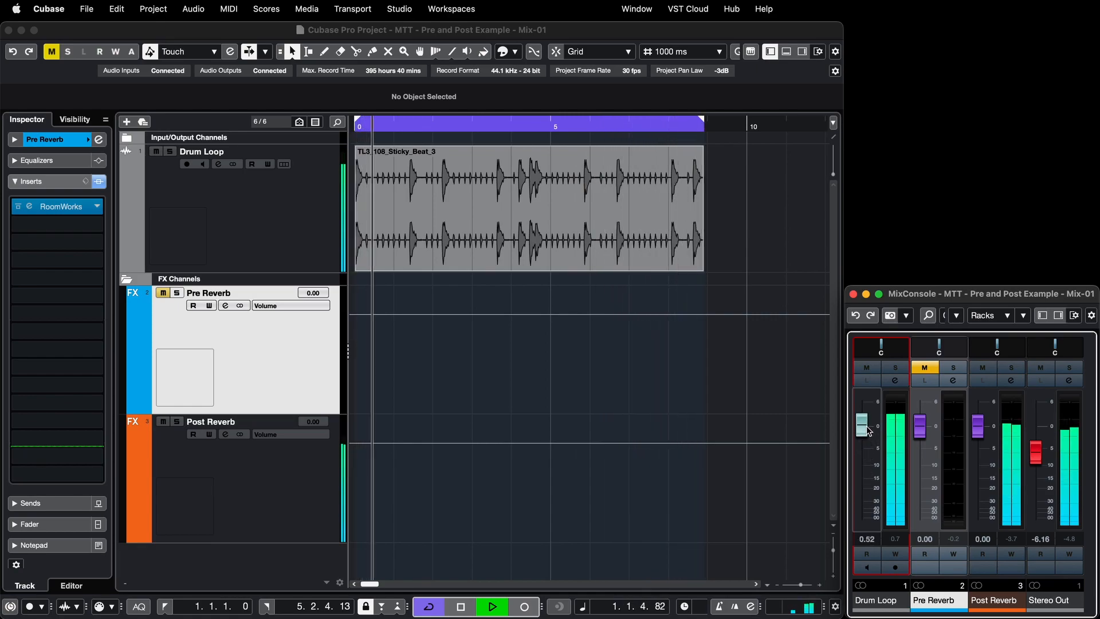
Set the Drum Loop channel fader level to exactly 0 and stop playback.
left_click(868, 542)
type("0")
key("Return")
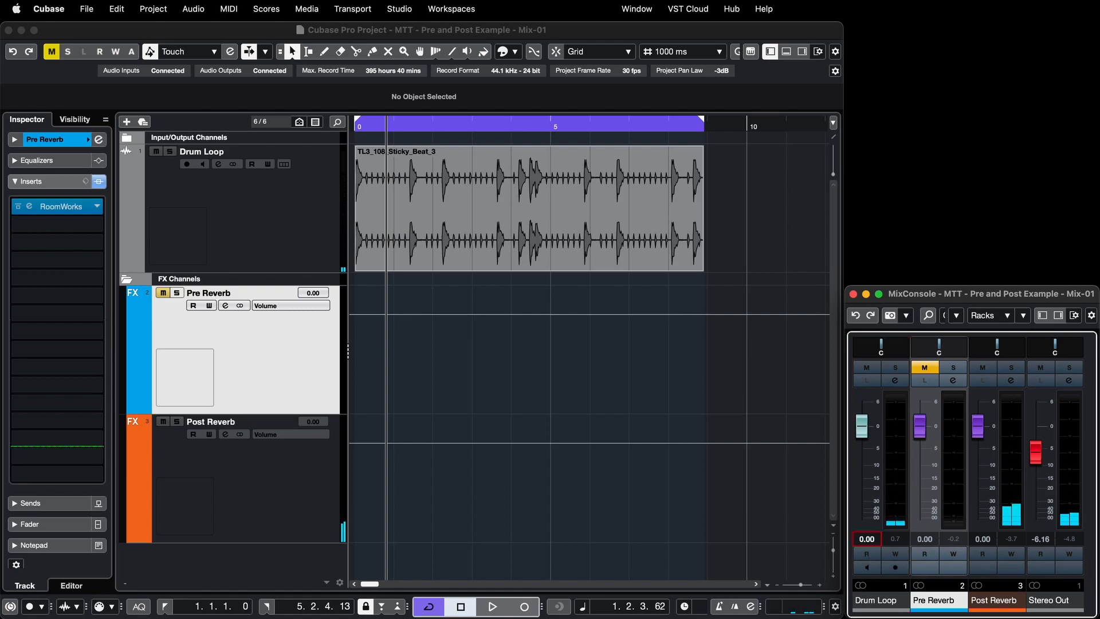
Unmute the Pre Reverb channel, mute the Post Reverb channel, and return the playback position to the project start.
left_click(924, 368)
left_click(983, 368)
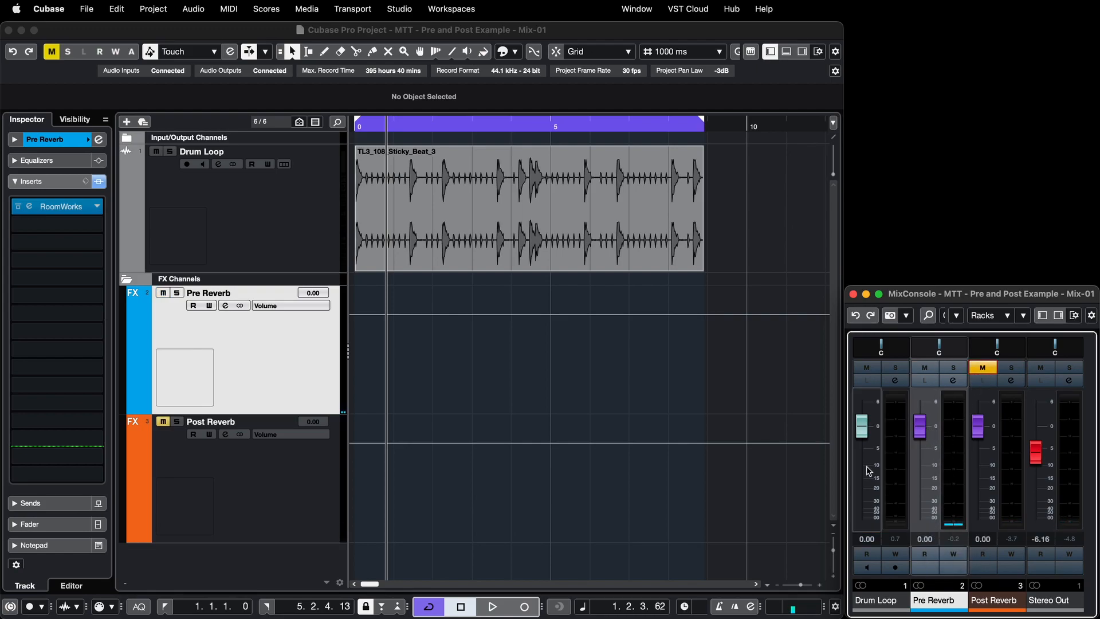
key("period")
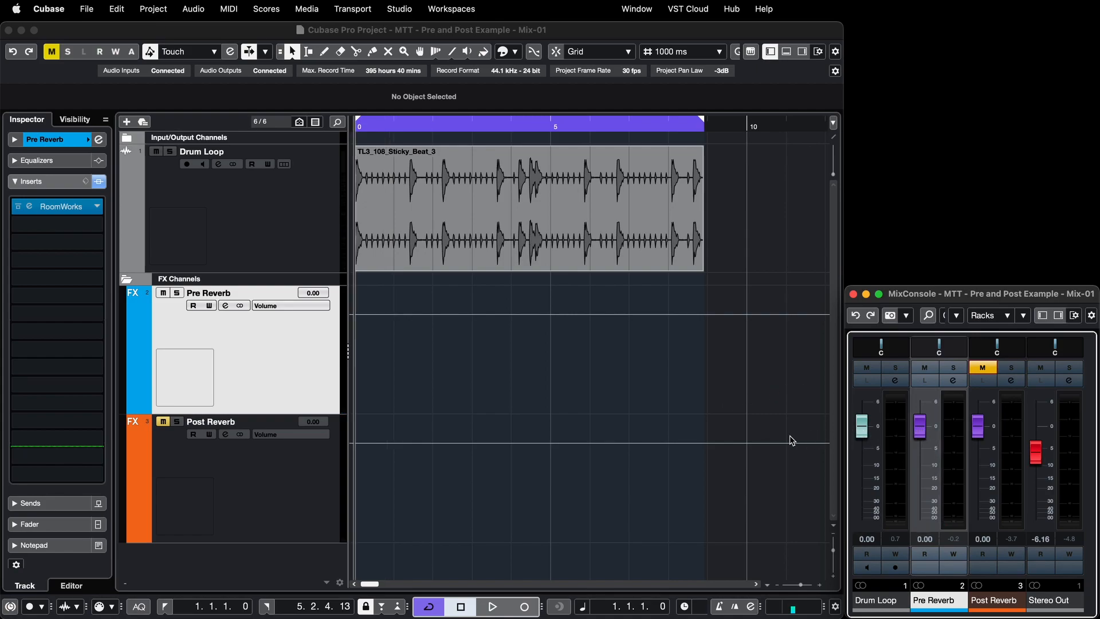
Start playback and move the Drum Loop channel fader while only the Pre Reverb is active, leaving it at about 0.3.
key("space")
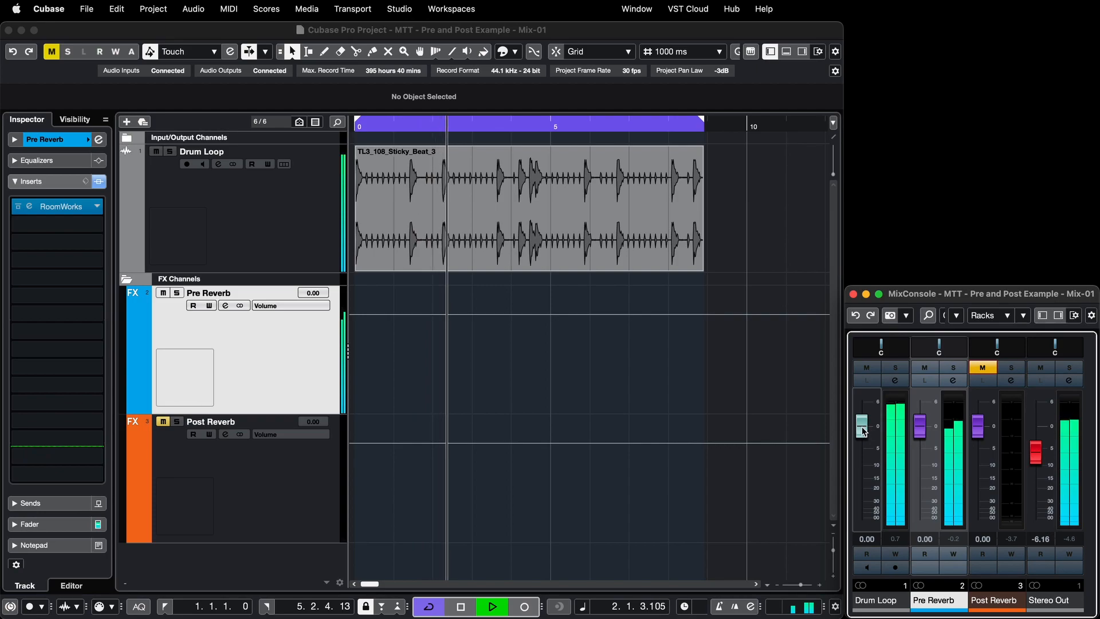
mouse_move(862, 431)
left_mouse_down()
mouse_move(863, 528)
mouse_move(869, 431)
left_mouse_up()
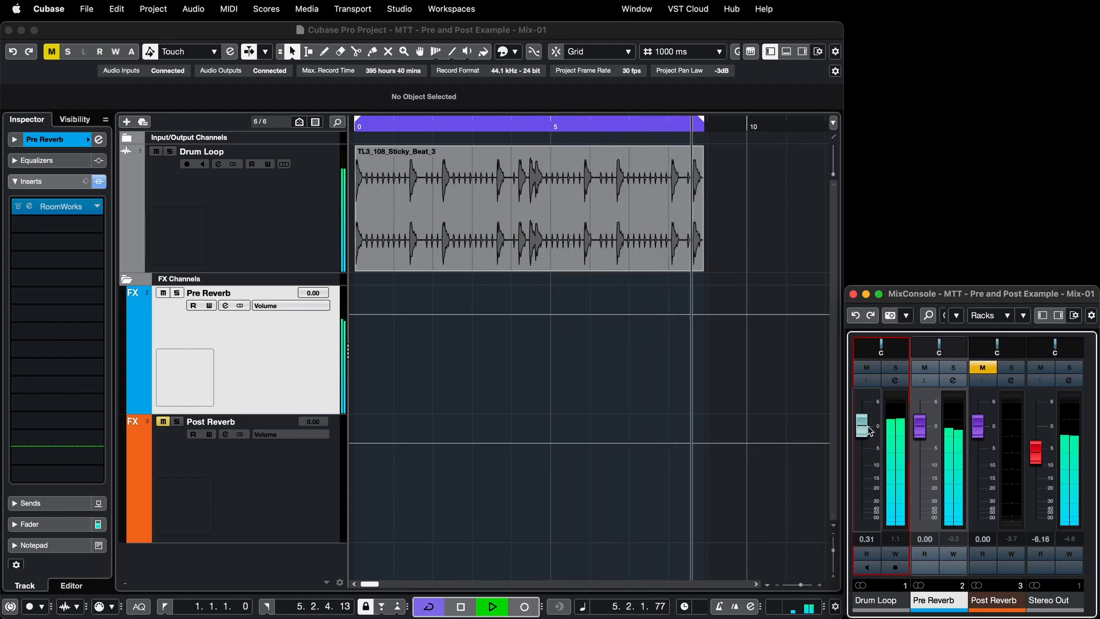